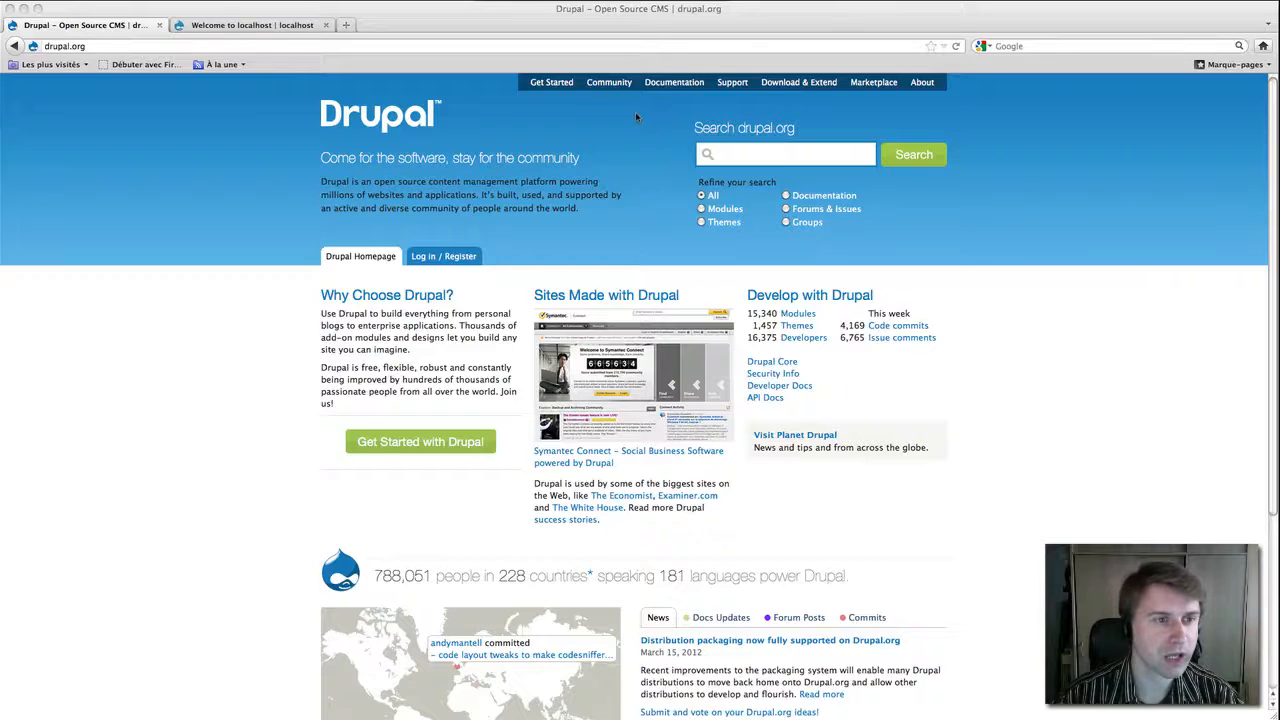
- From the Drupal homepage, go to the Get Started page and open the overview of all translations
click(86, 46)
drag(86, 46, 38, 50)
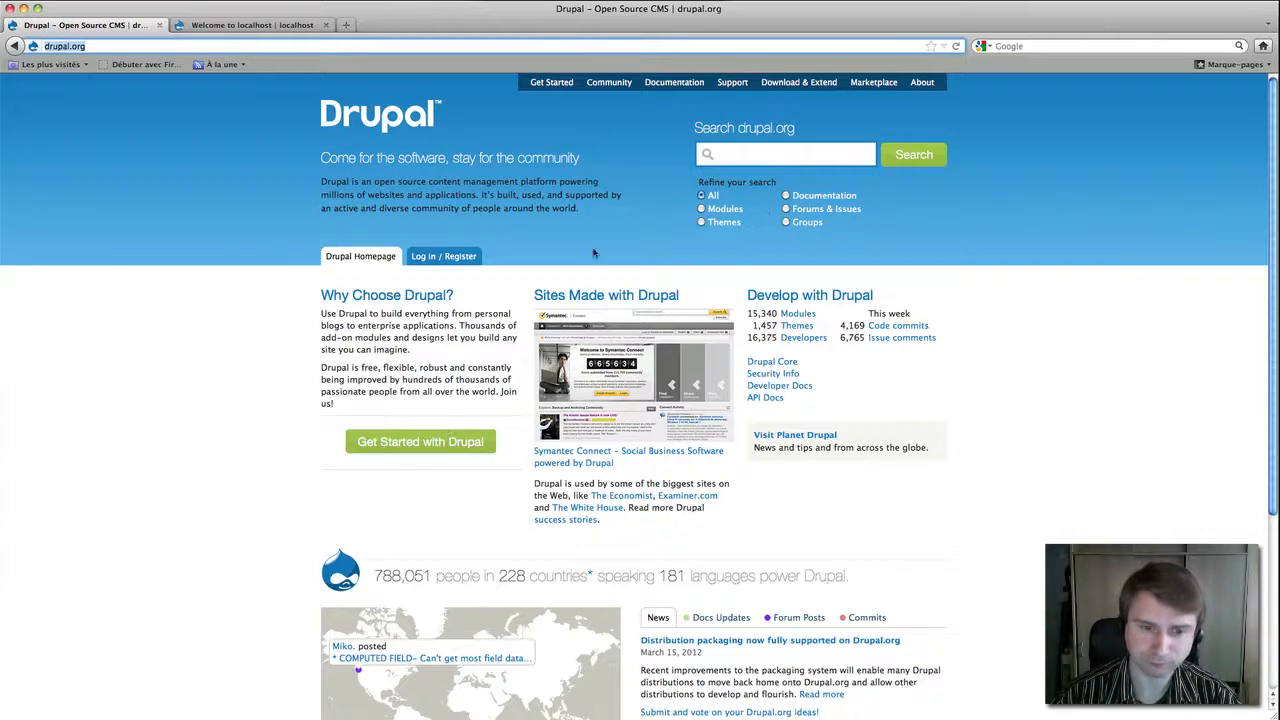
click(417, 445)
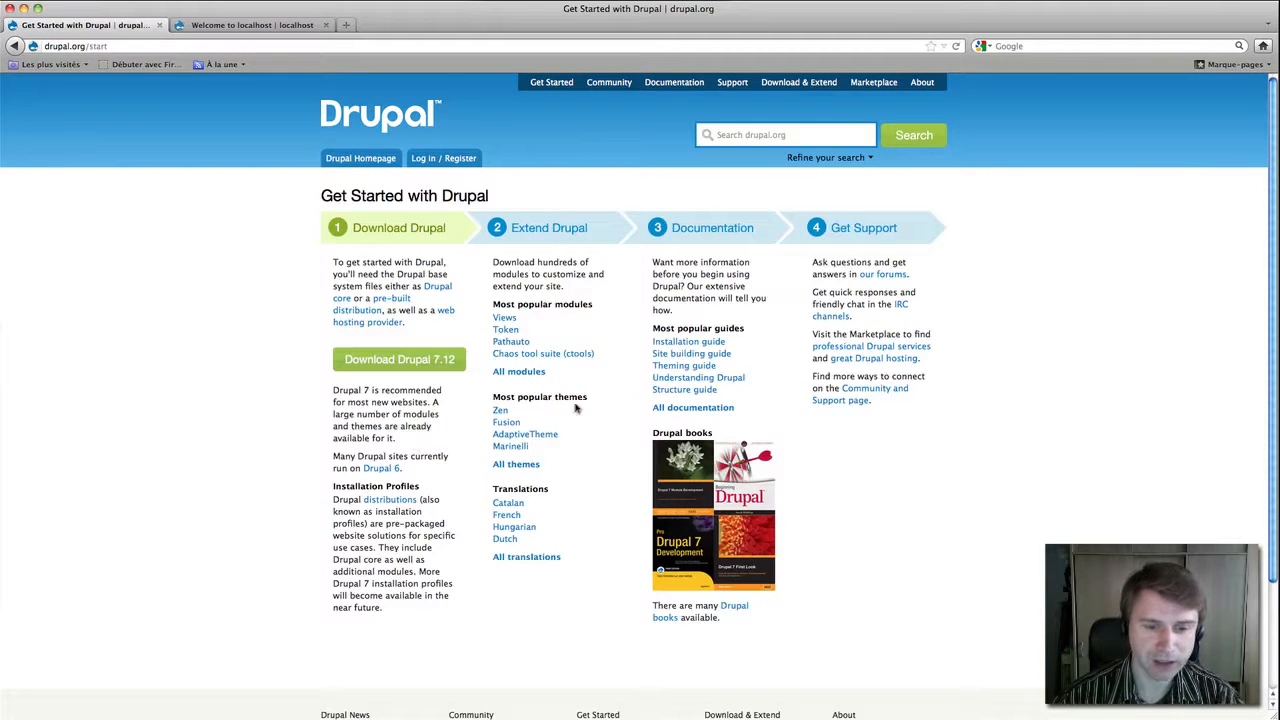
click(528, 557)
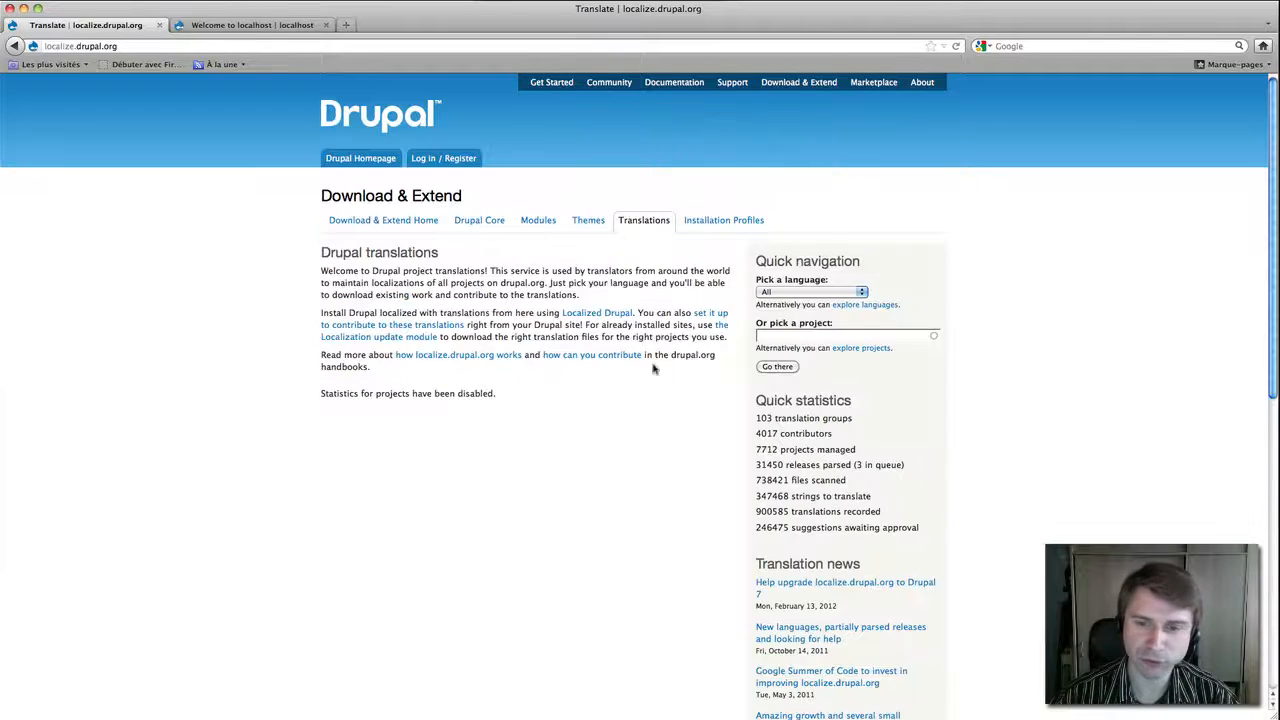
- Pick French as the translation language and open its overview page
click(786, 294)
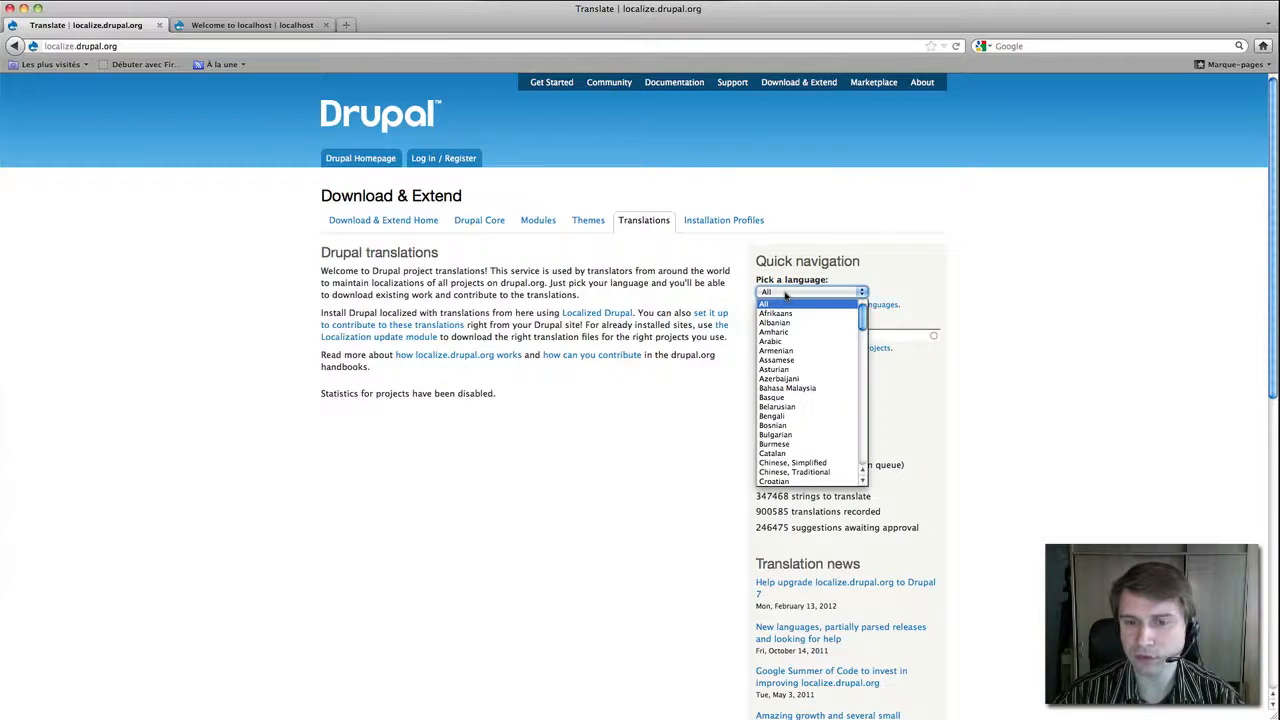
scroll(813, 361, down, 3)
scroll(813, 361, down, 5)
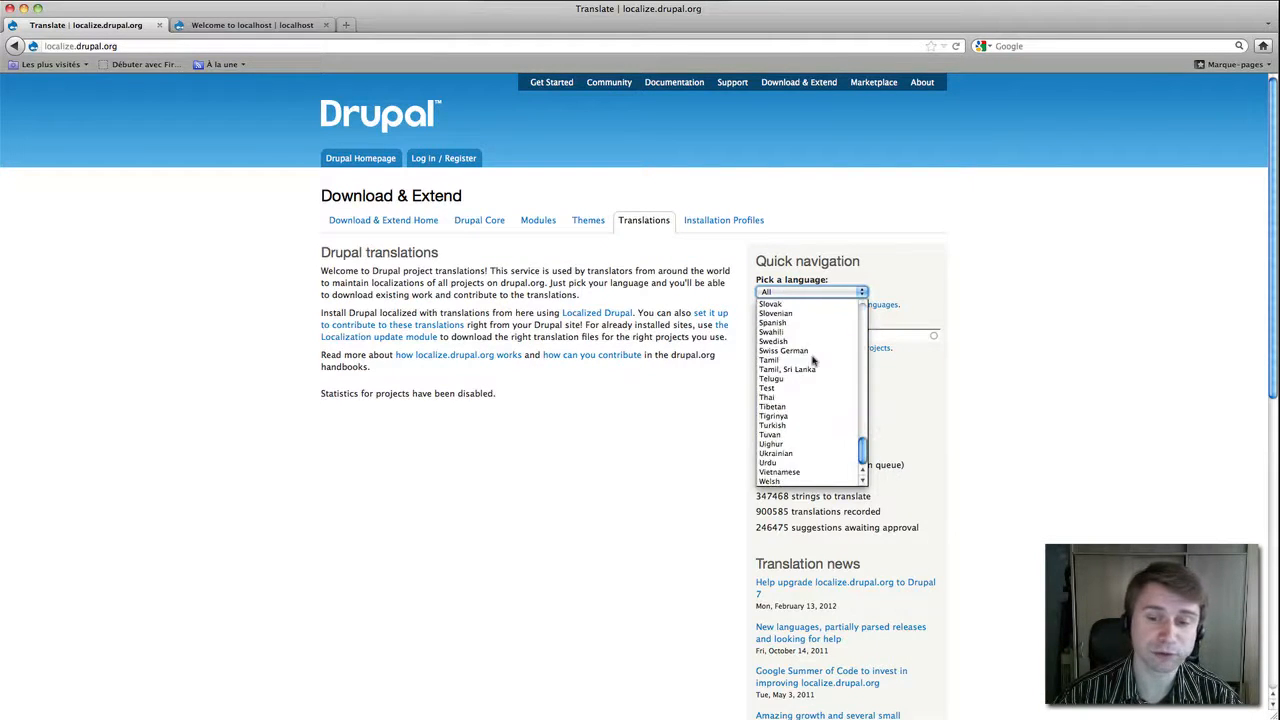
scroll(813, 361, up, 10)
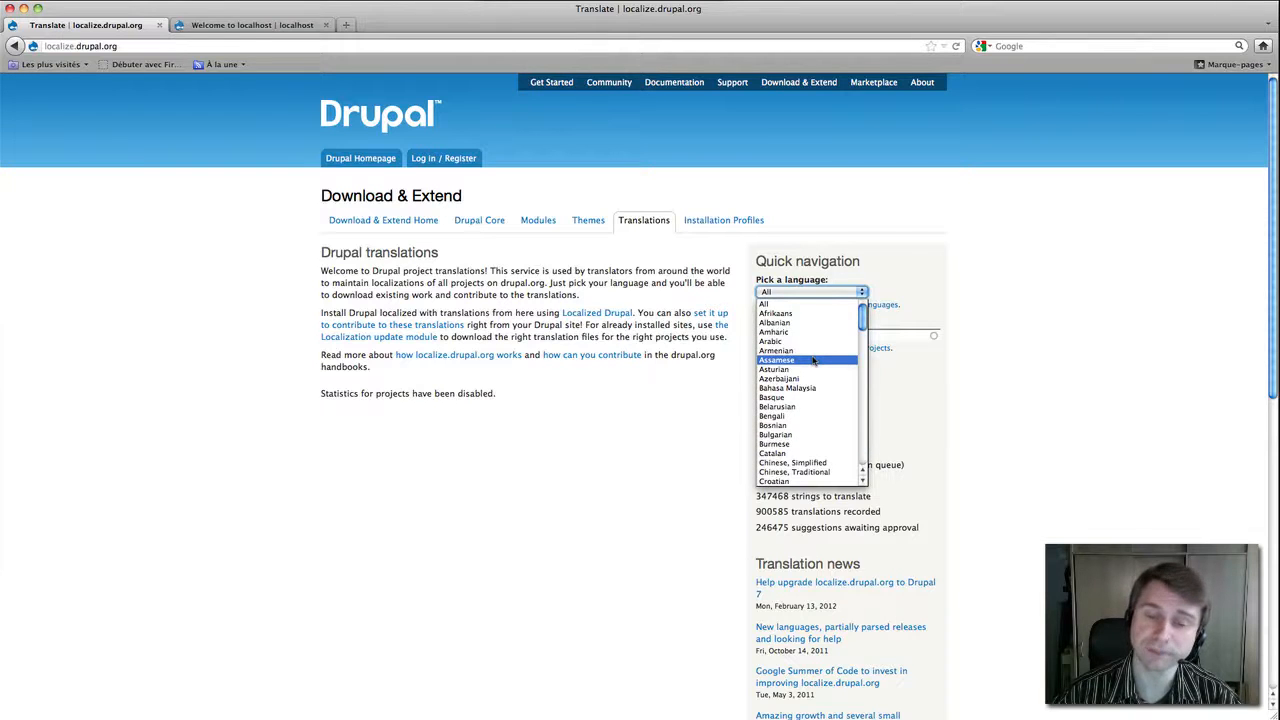
scroll(813, 361, down, 8)
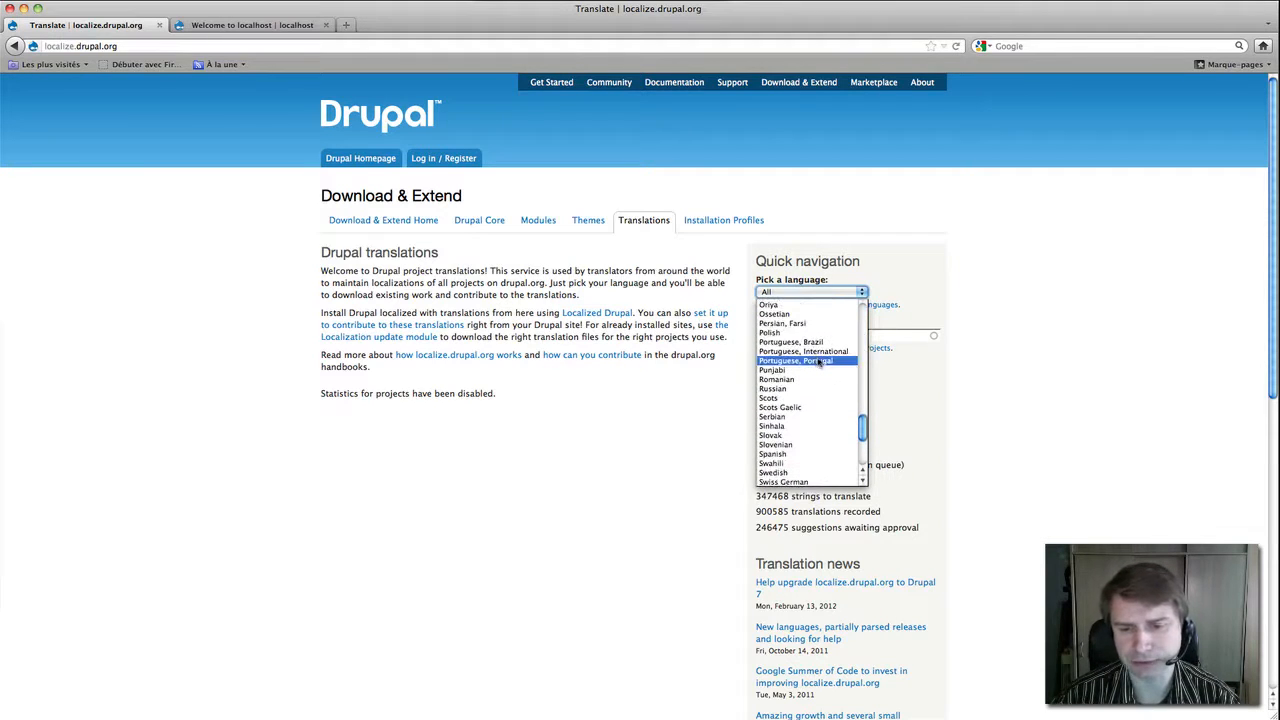
scroll(818, 365, up, 8)
scroll(818, 370, down, 7)
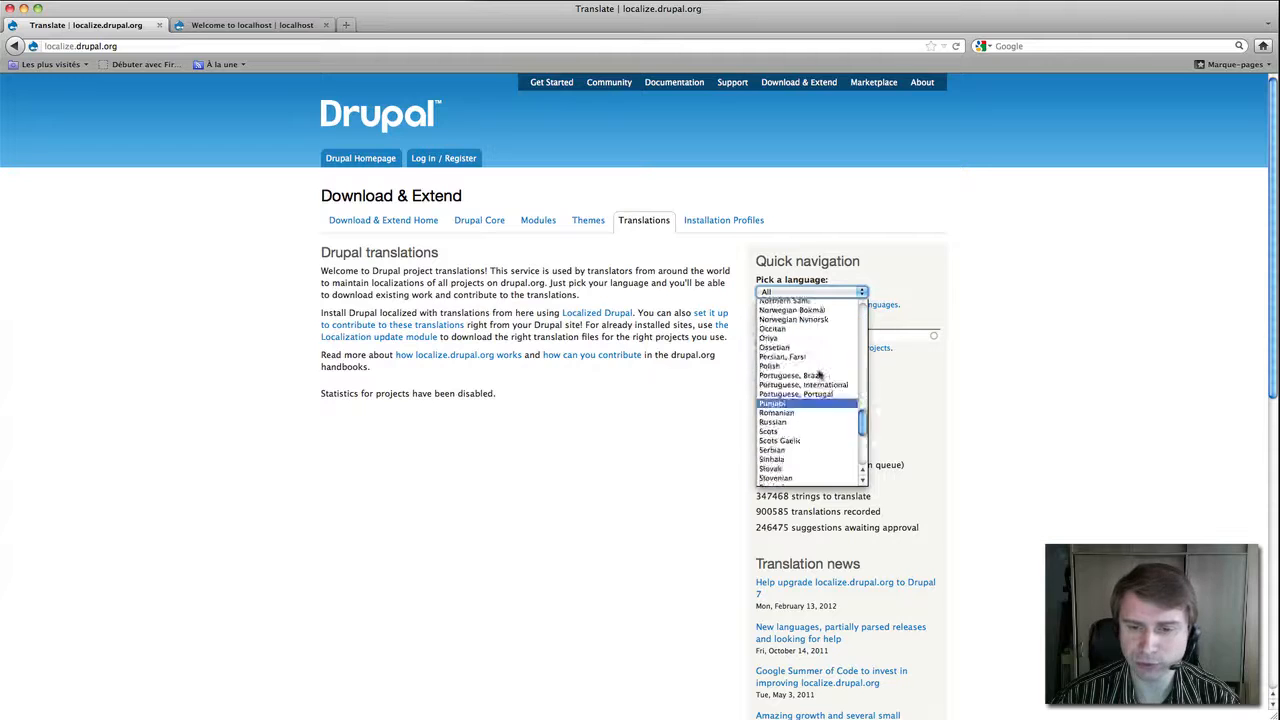
scroll(818, 374, up, 8)
scroll(818, 374, down, 3)
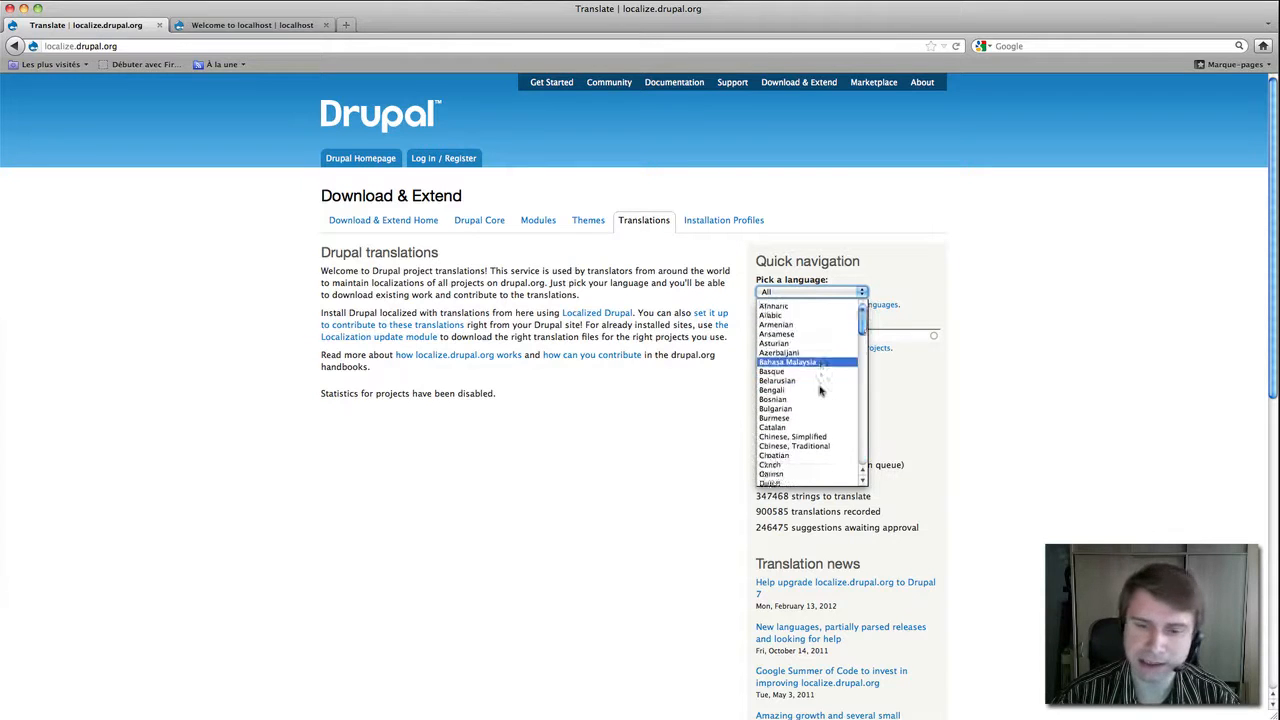
click(800, 361)
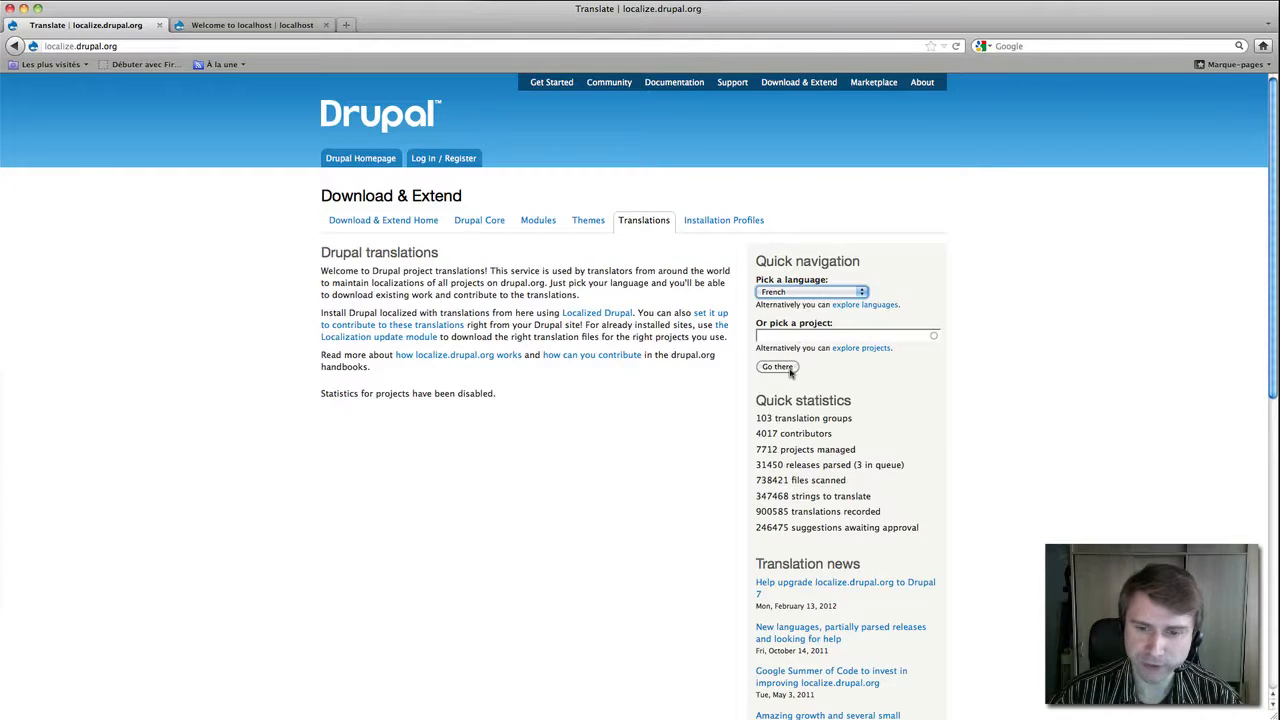
click(790, 368)
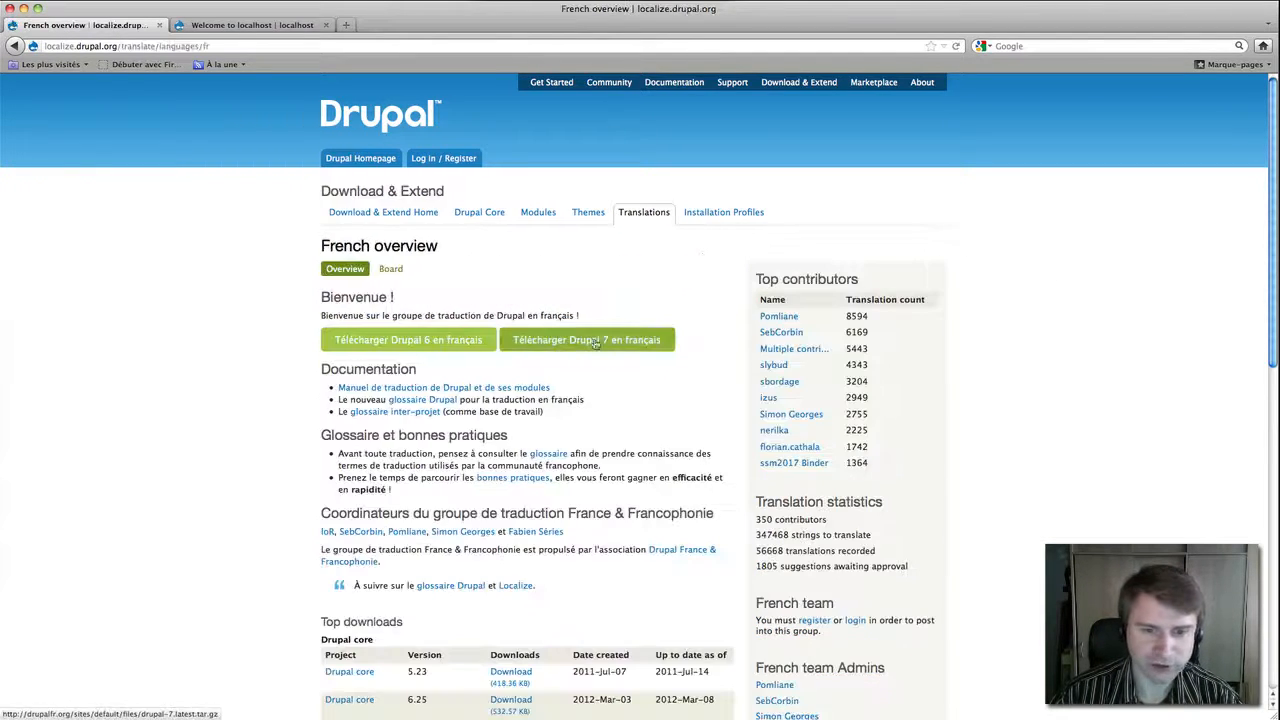
- Examine the French overview's downloads, comparing the versions offered for Drupal core and for the Views module
scroll(640, 349, down, 5)
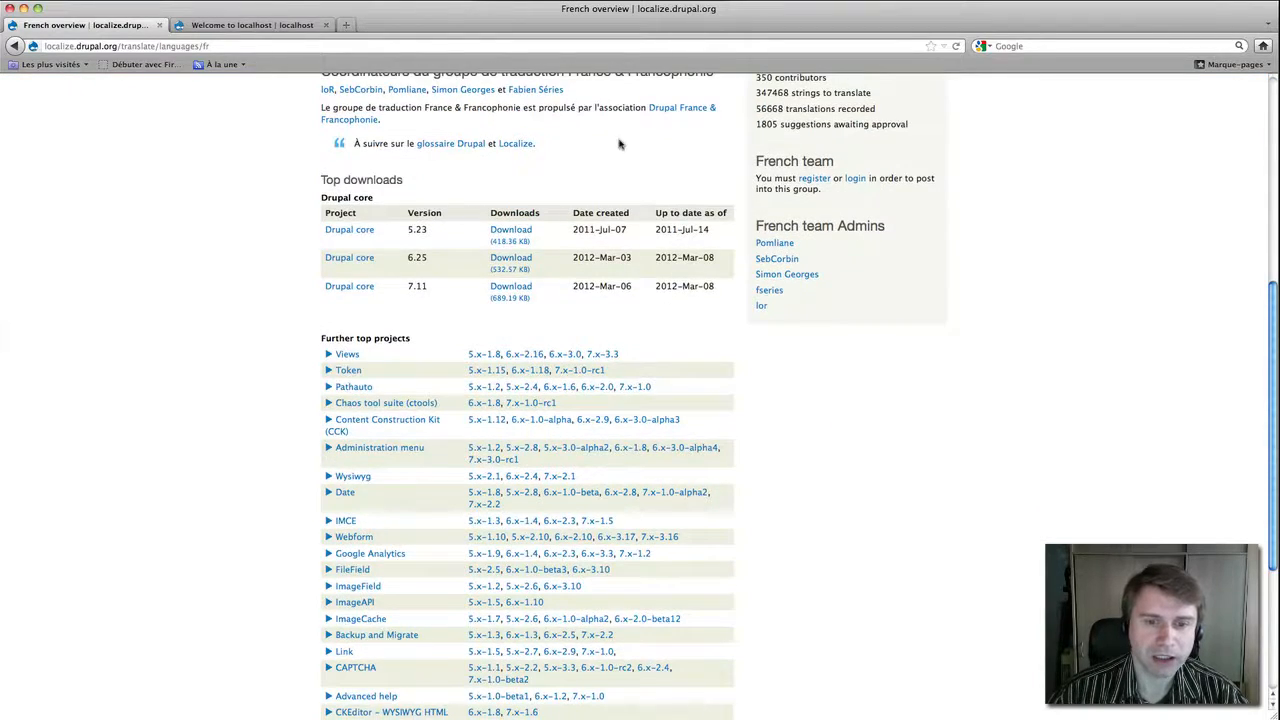
scroll(619, 149, down, 5)
scroll(619, 149, up, 5)
scroll(619, 149, up, 5)
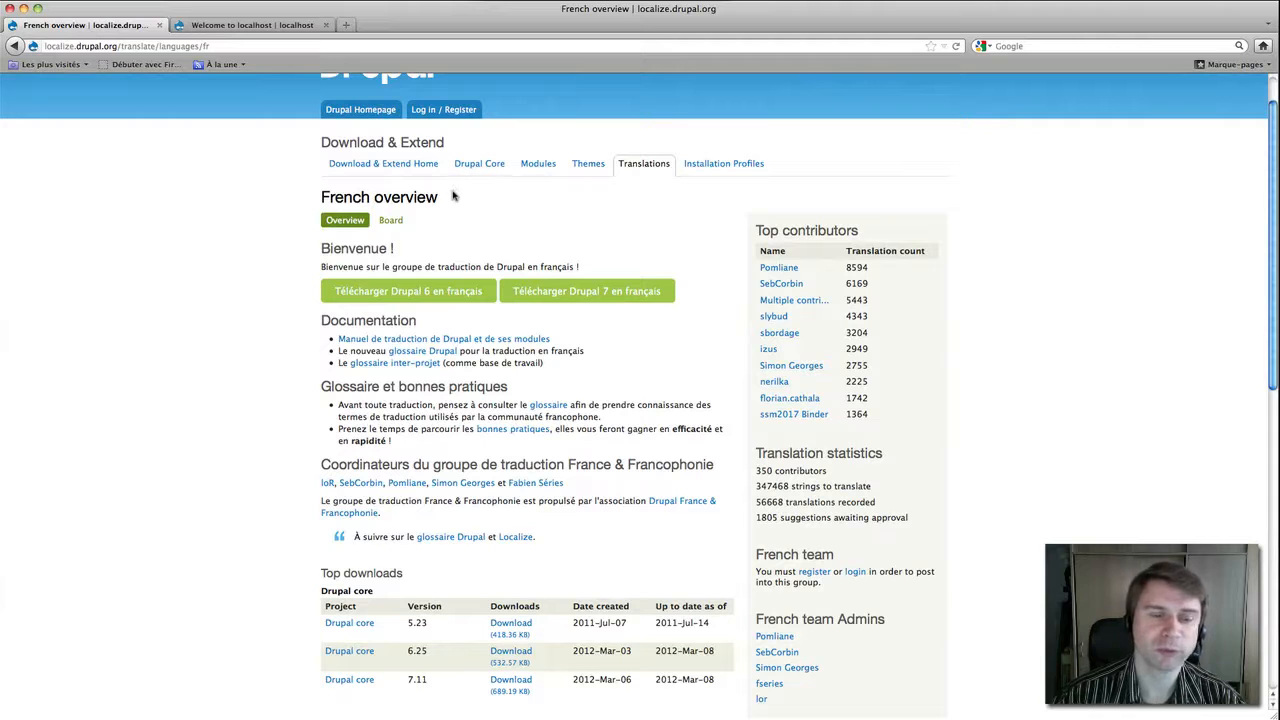
scroll(666, 244, down, 5)
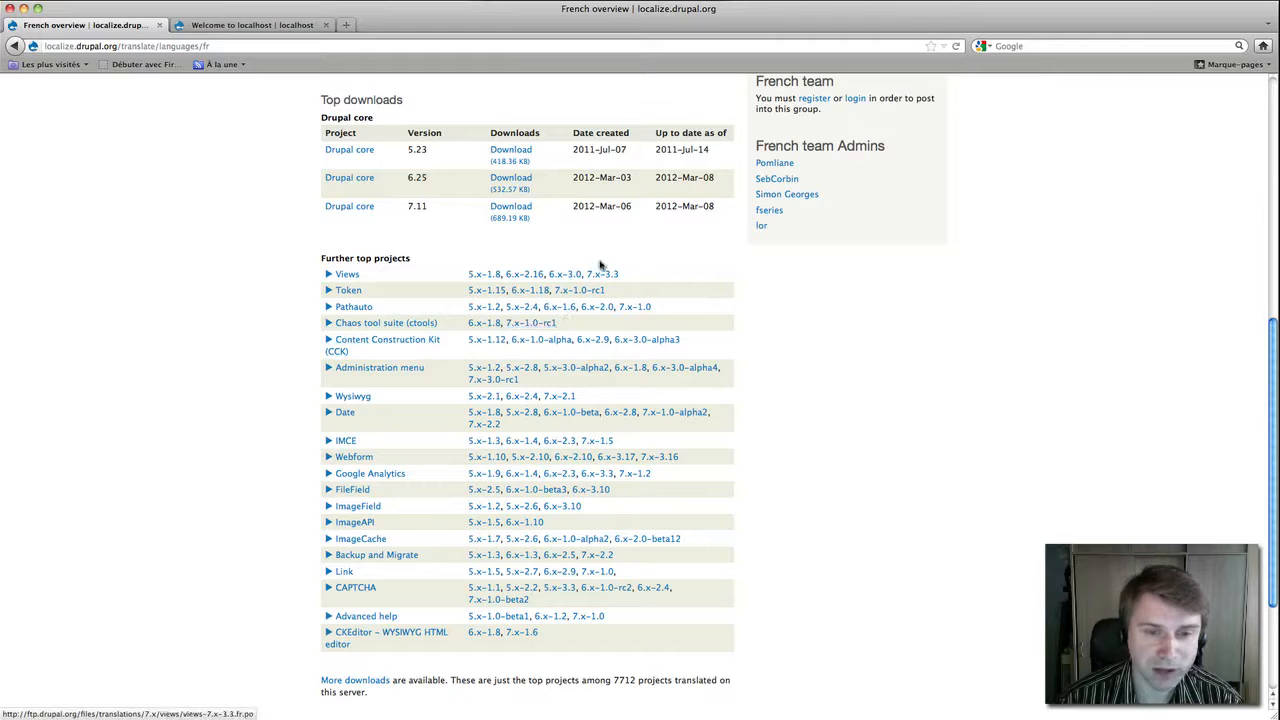
drag(434, 150, 407, 151)
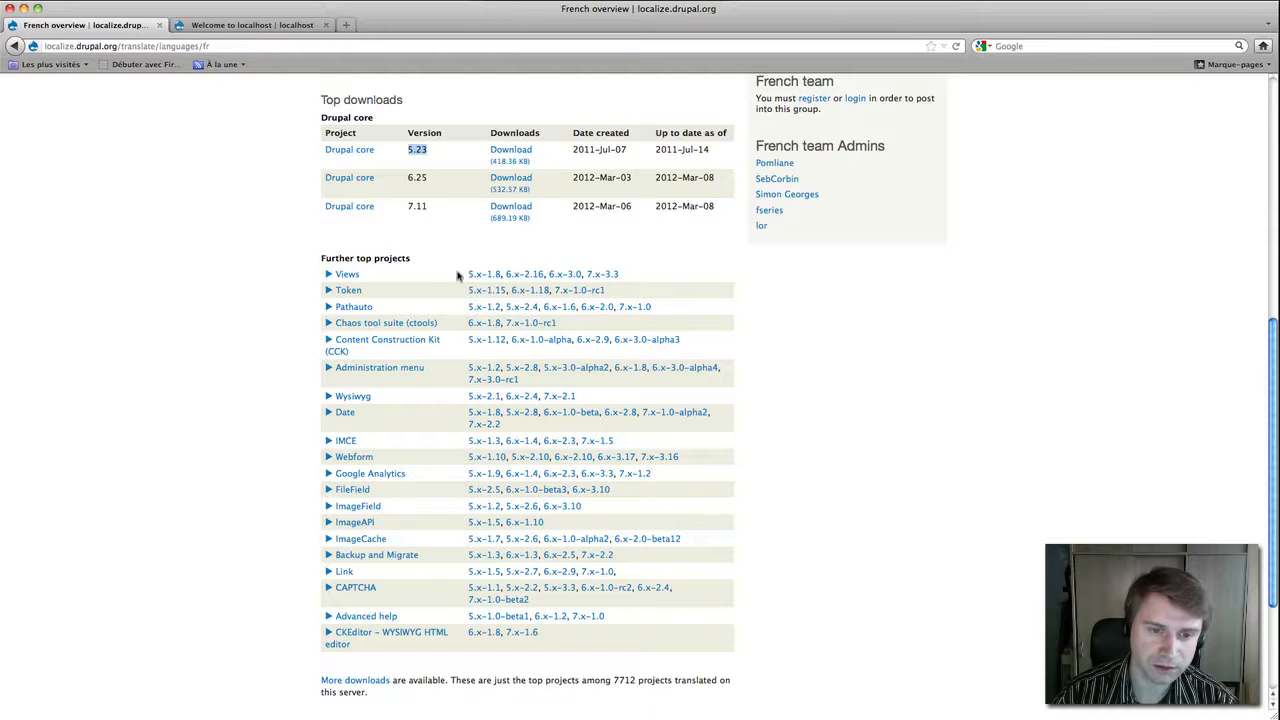
drag(464, 275, 634, 277)
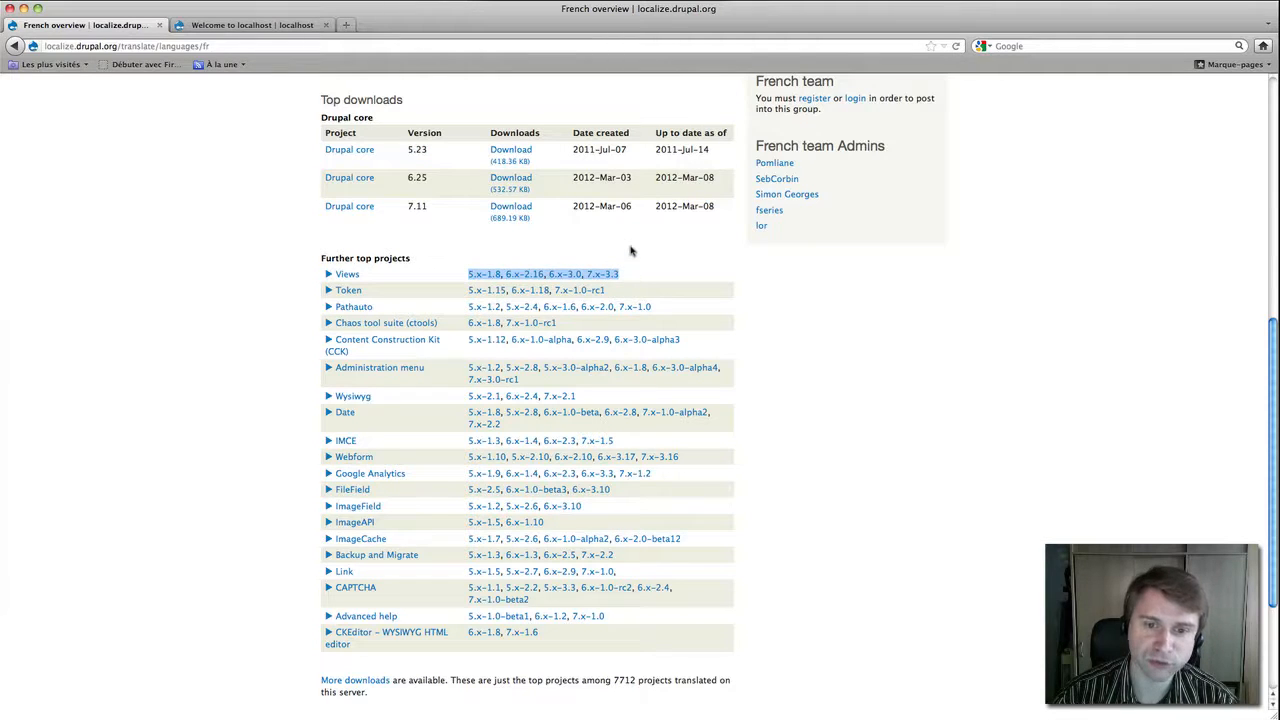
click(631, 251)
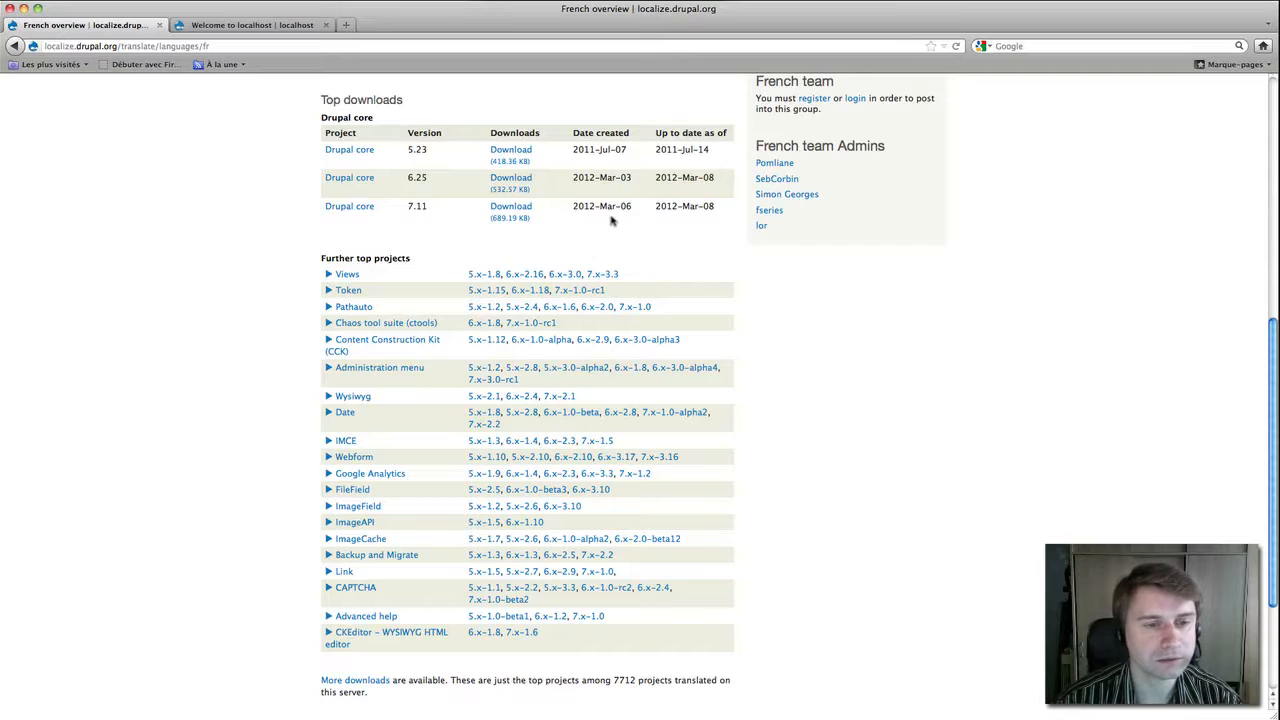
- Save the French translation file for Drupal core 7.11 and show the downloaded file in the Finder
click(515, 208)
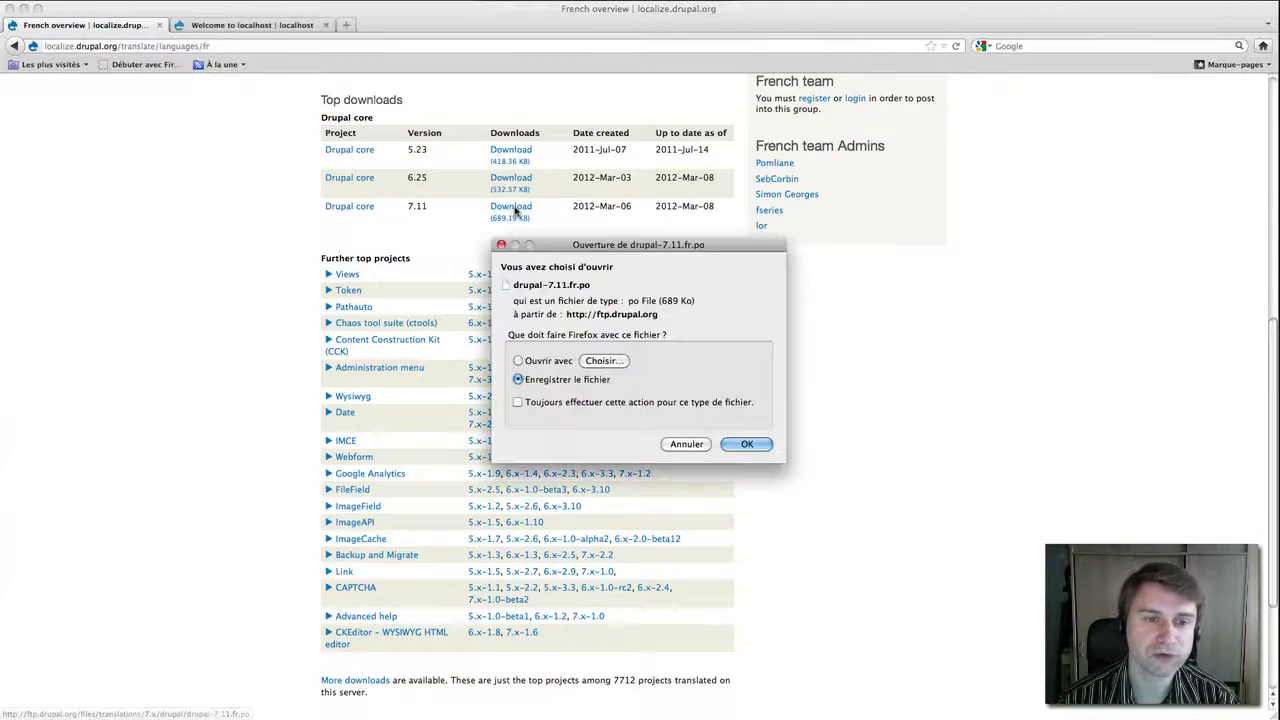
click(748, 444)
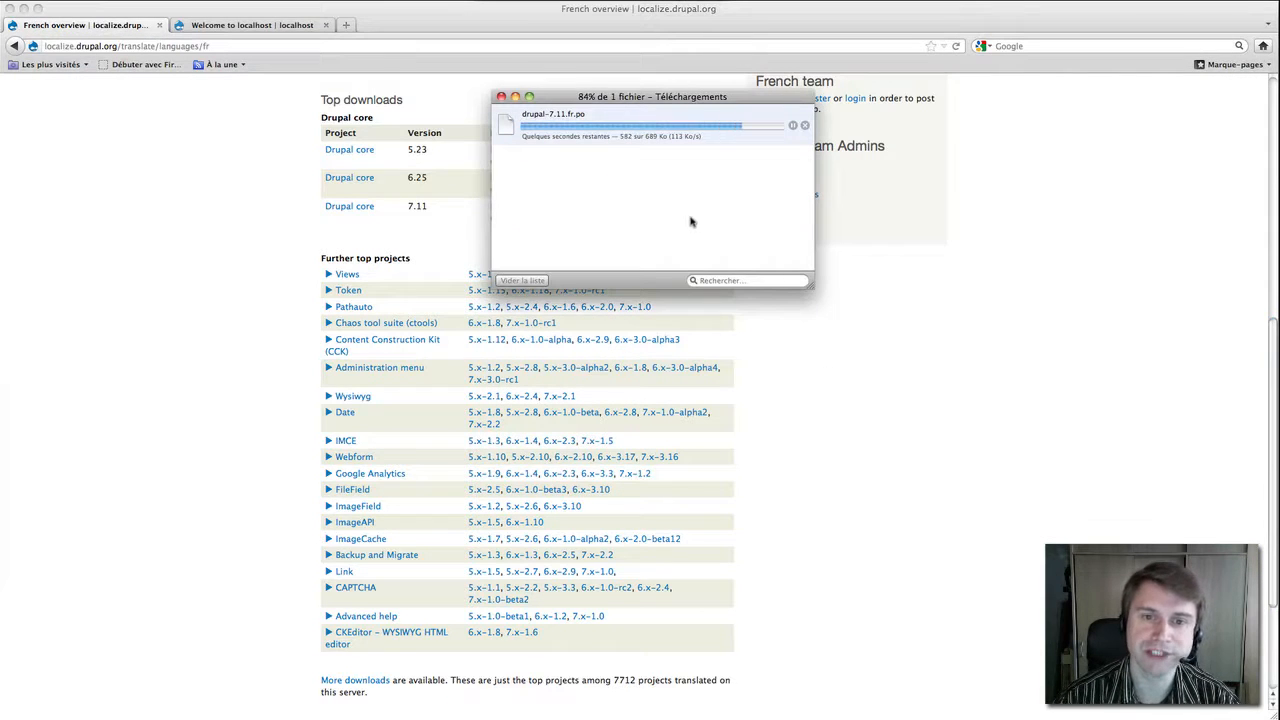
right_click(578, 122)
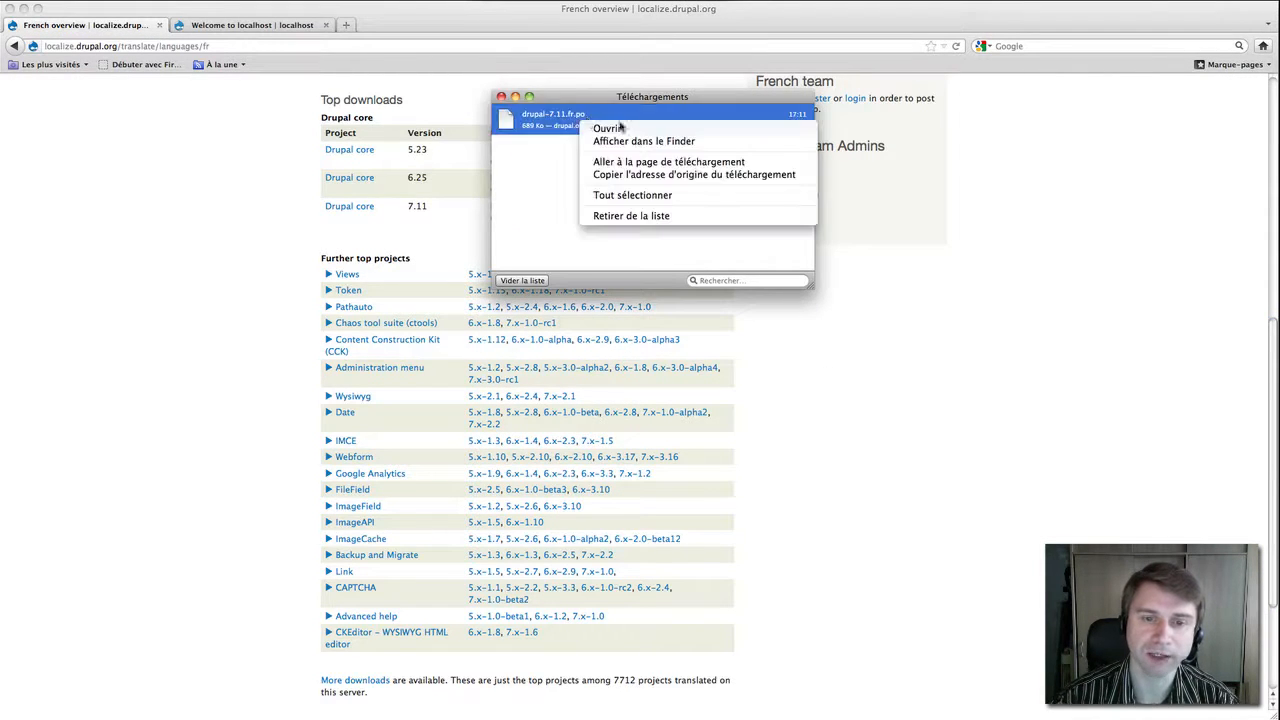
click(644, 141)
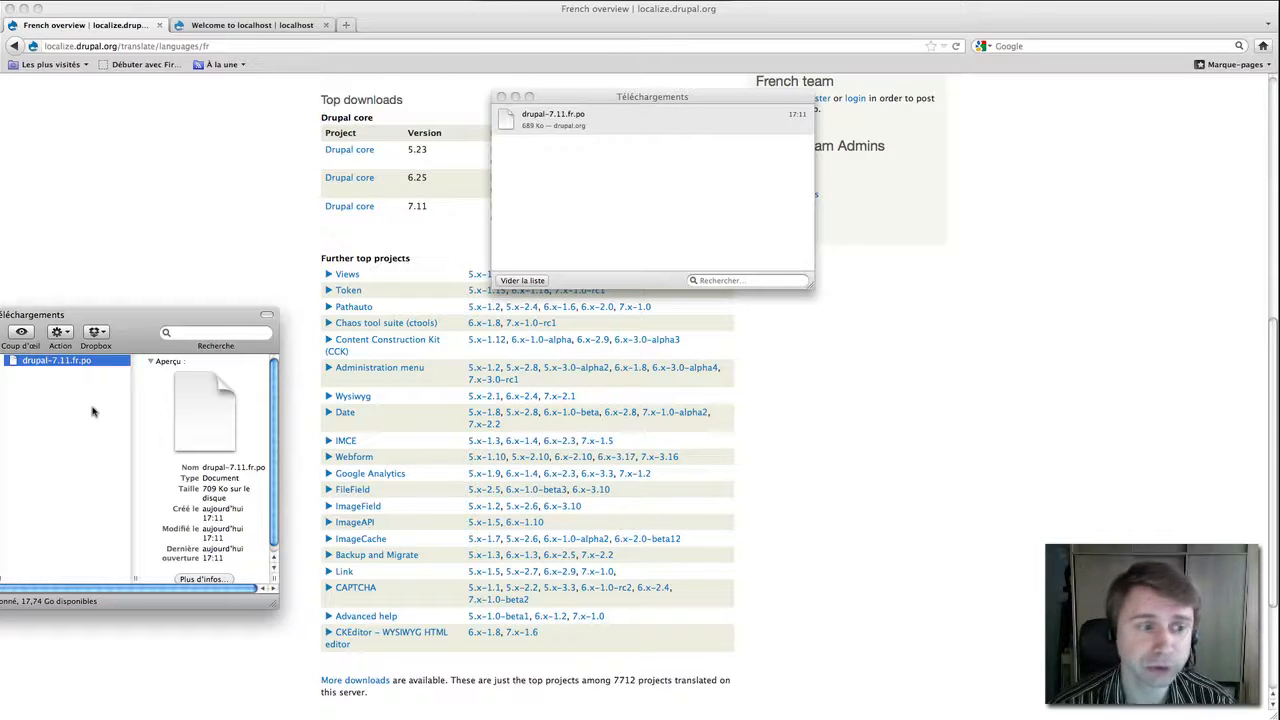
- On the localhost demo site, enable the core Locale module and save the module configuration
click(263, 28)
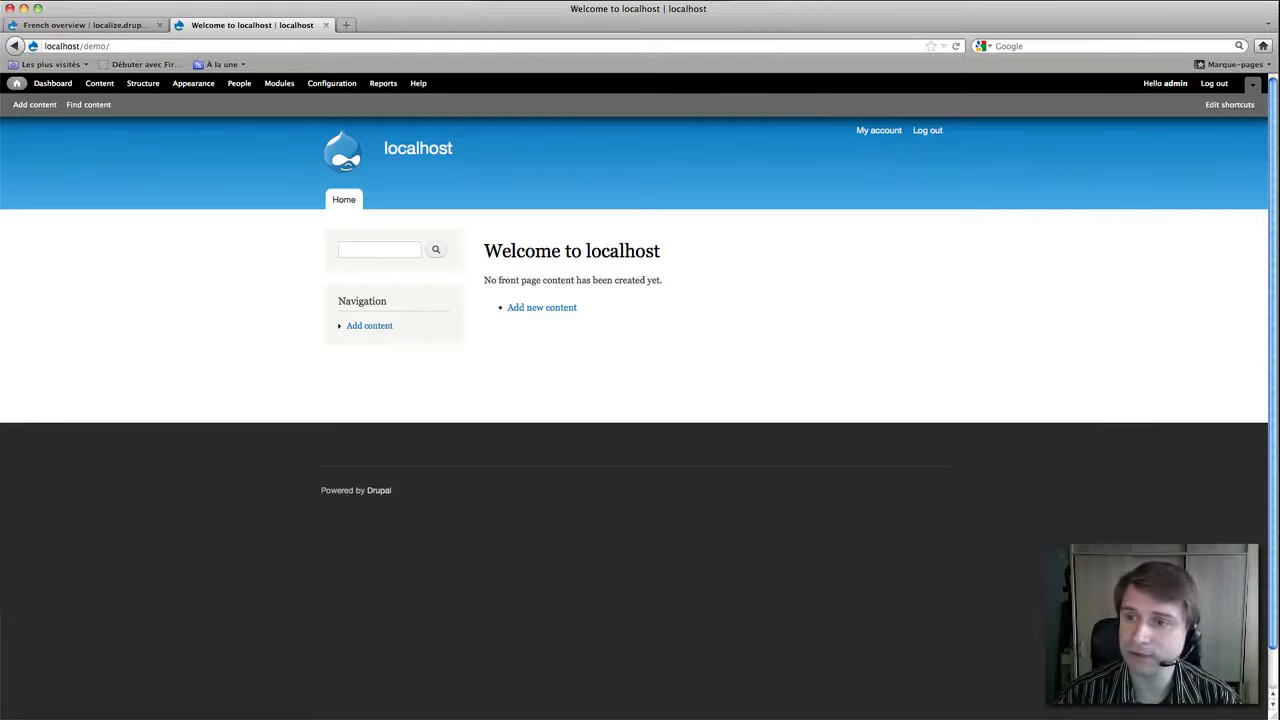
click(280, 84)
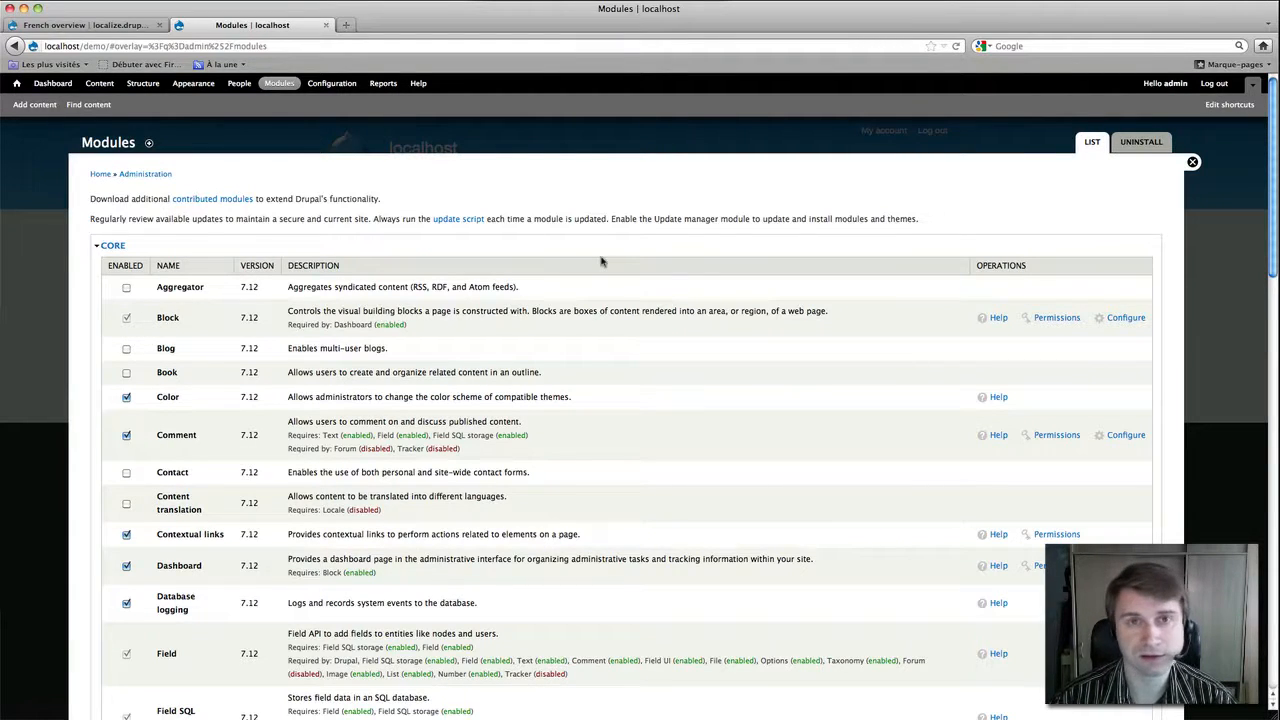
scroll(601, 262, down, 8)
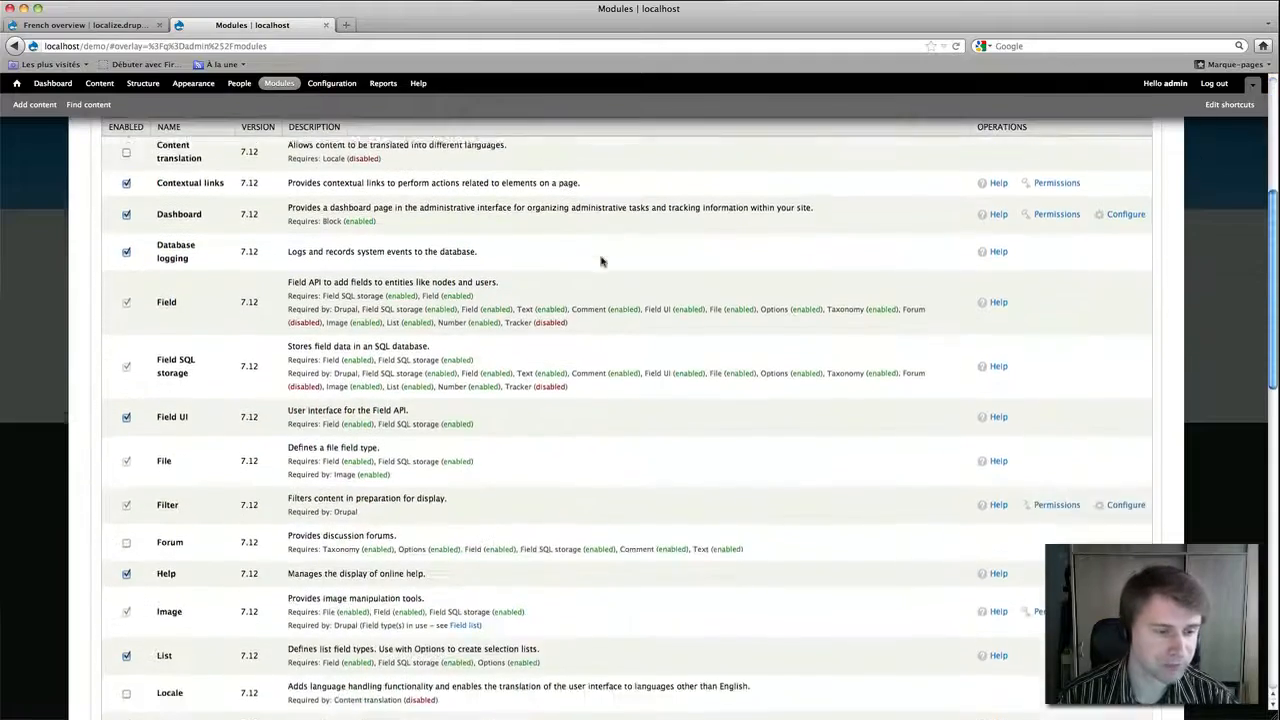
scroll(602, 262, up, 8)
scroll(602, 262, down, 12)
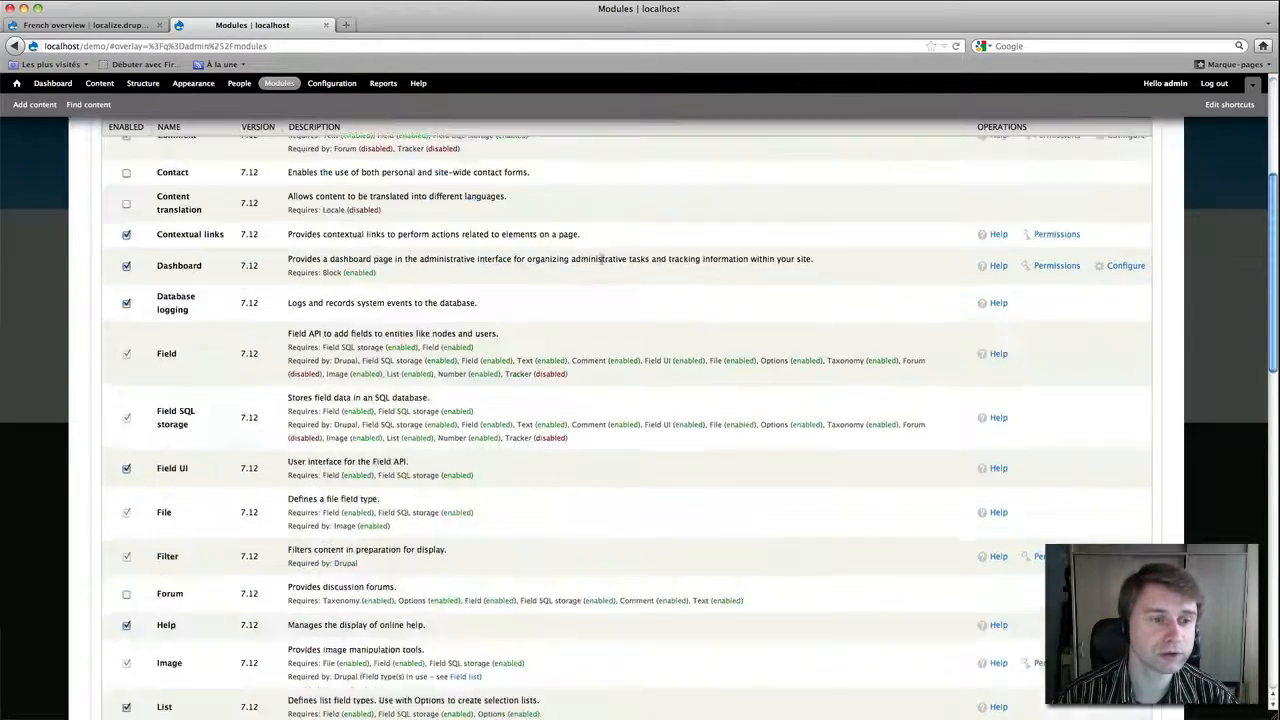
drag(212, 430, 153, 430)
scroll(265, 355, up, 12)
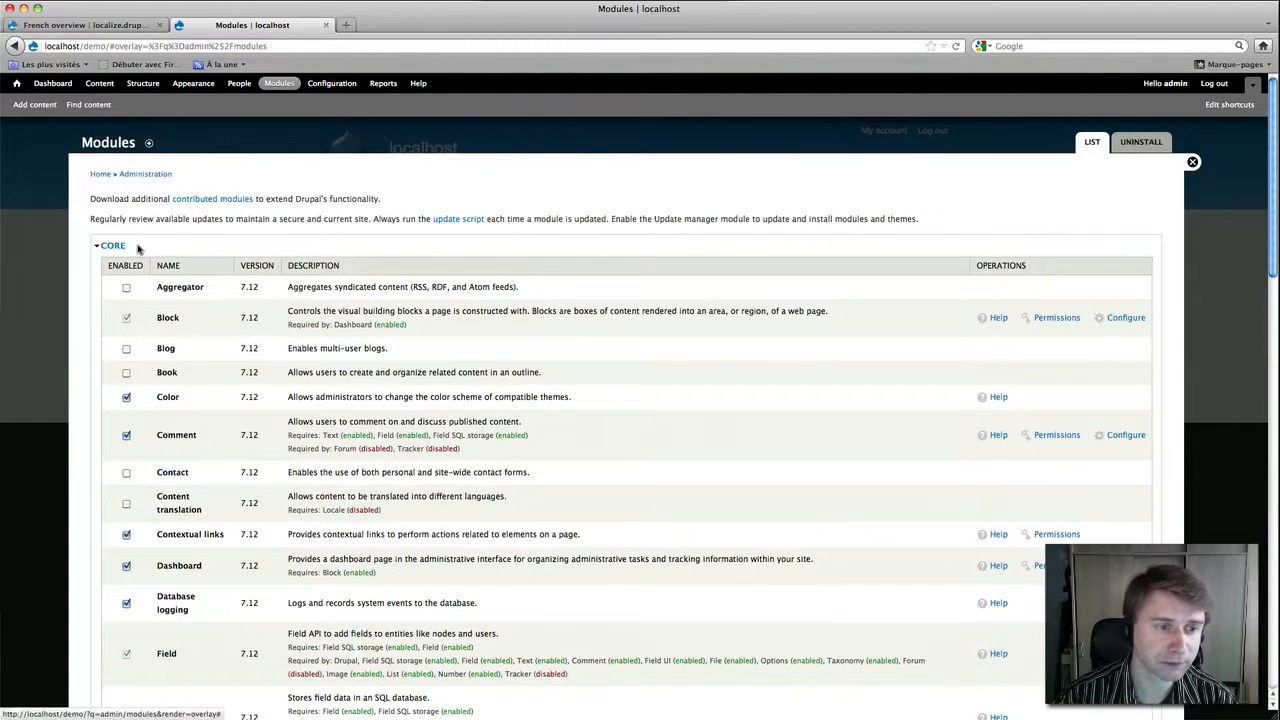
scroll(538, 537, down, 8)
scroll(538, 537, down, 3)
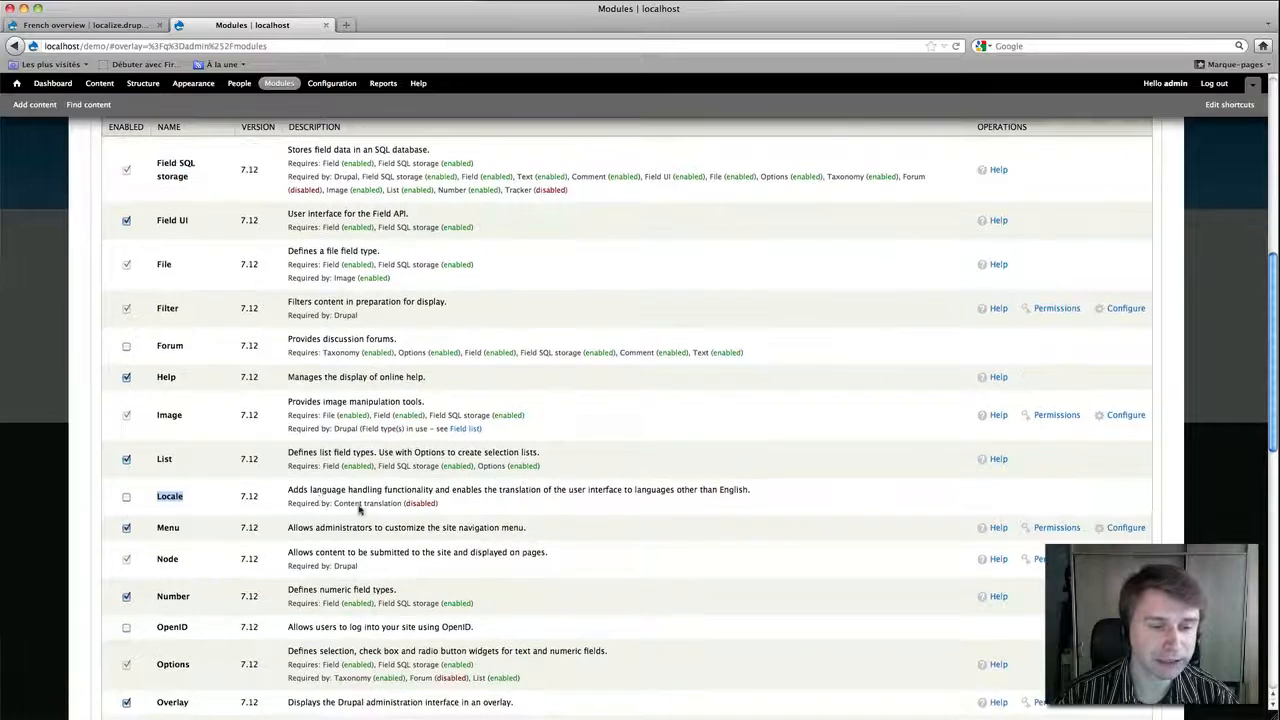
drag(288, 490, 751, 490)
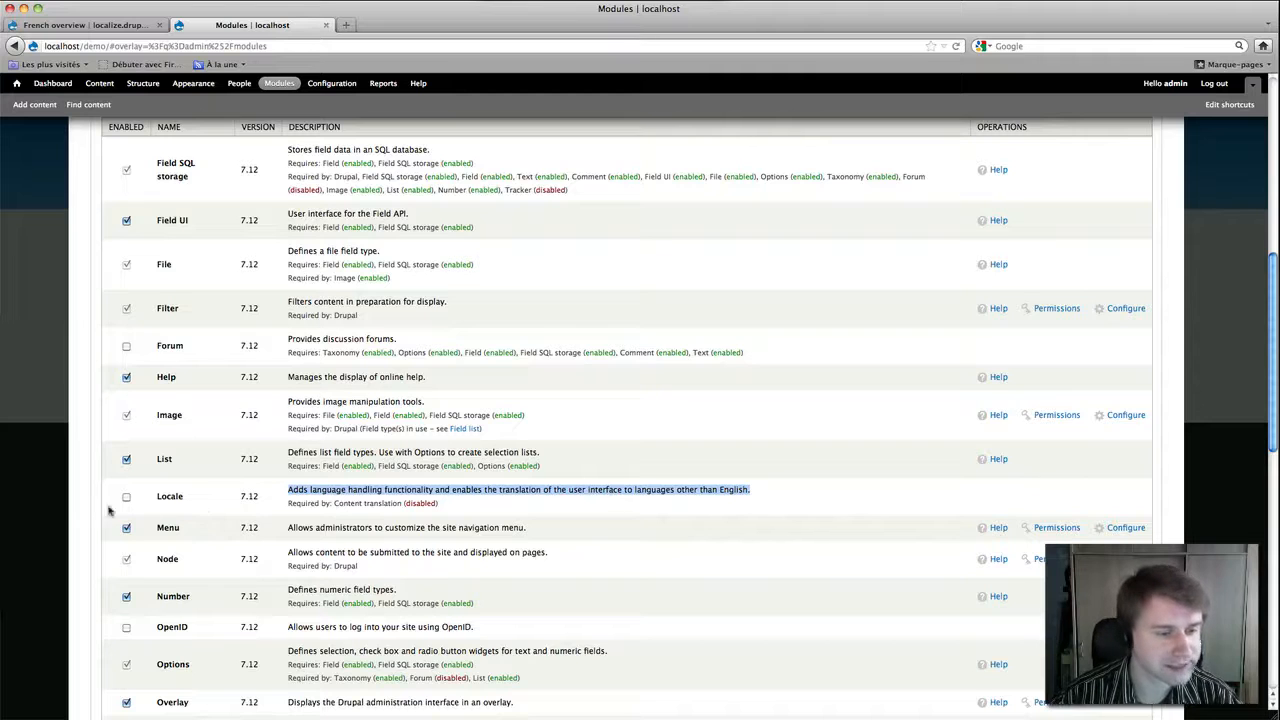
scroll(560, 458, down, 5)
scroll(512, 467, down, 3)
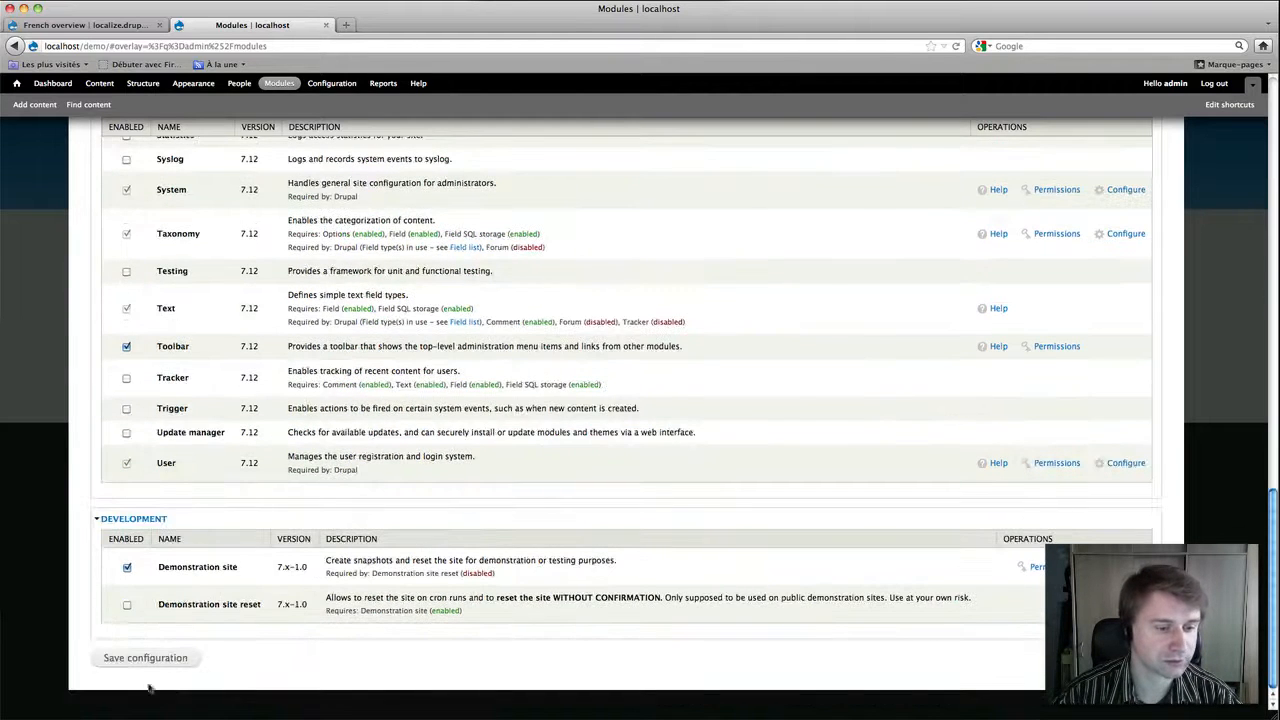
click(165, 659)
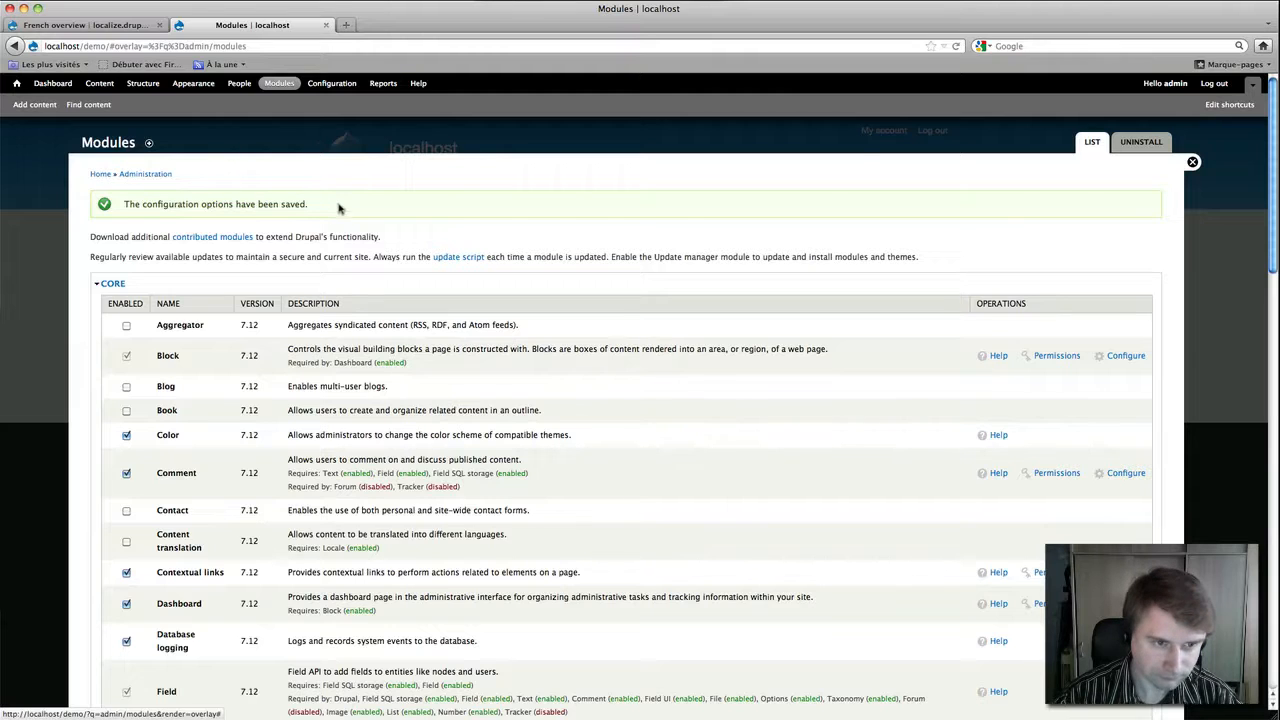
- Open the site's Languages settings from the Regional and language section of the configuration page
click(325, 87)
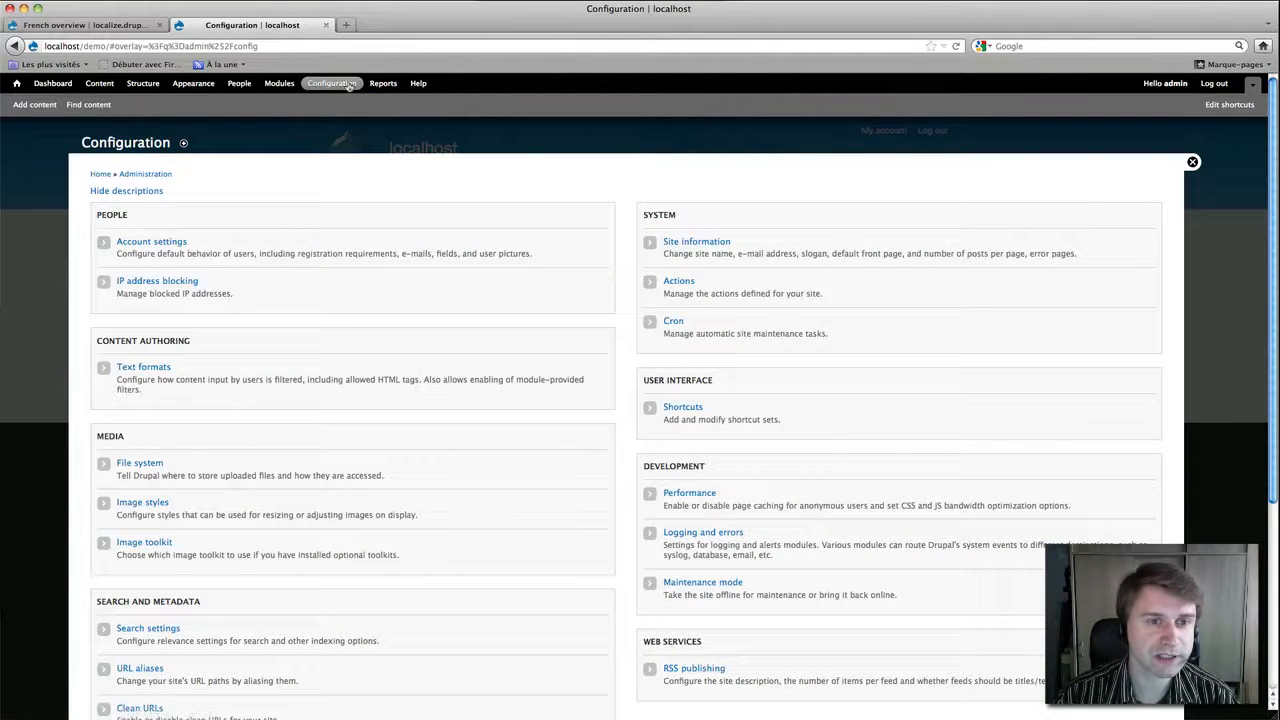
scroll(360, 200, down, 5)
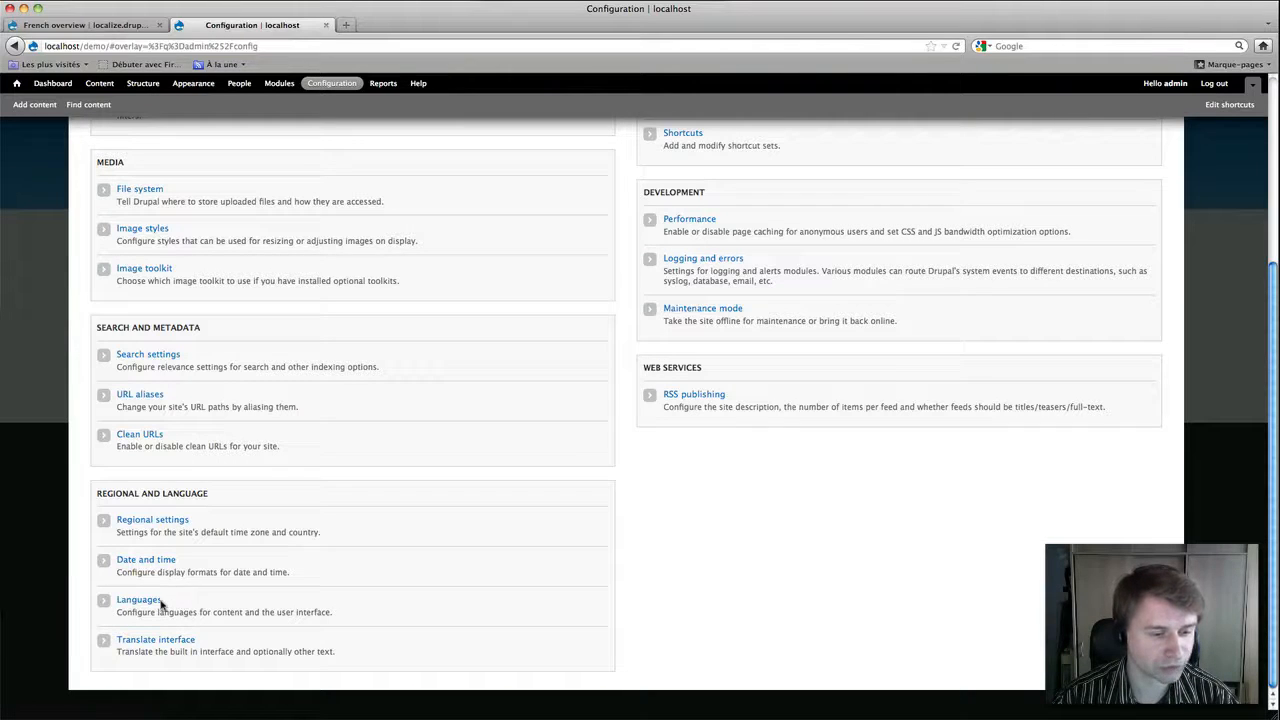
drag(165, 605, 104, 603)
drag(197, 641, 114, 643)
click(272, 597)
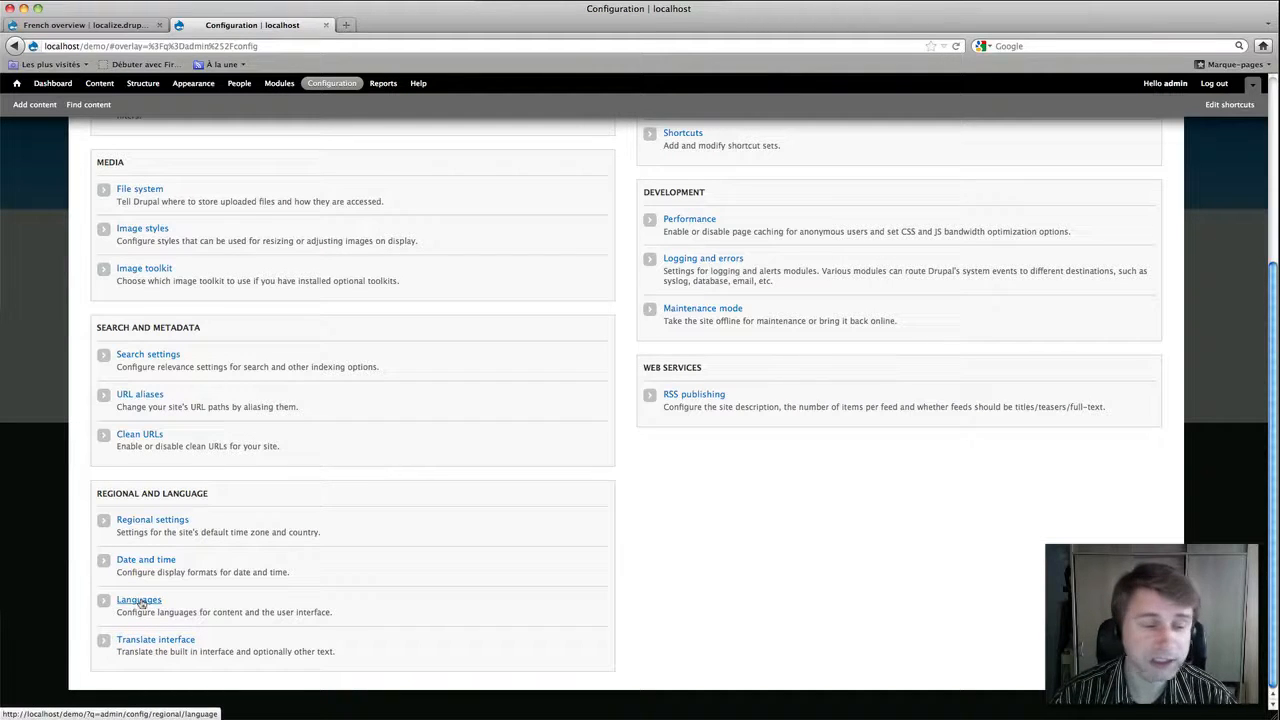
click(140, 602)
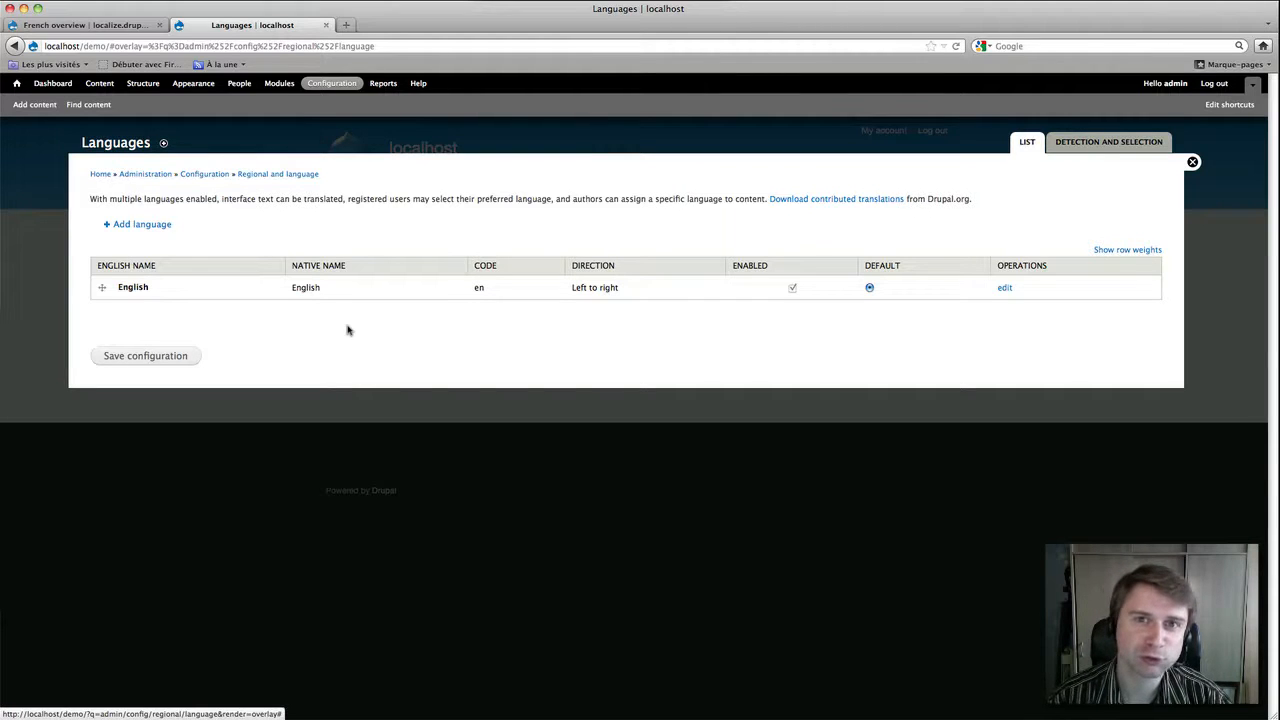
- Add French (Français) to the site from the predefined languages
click(130, 226)
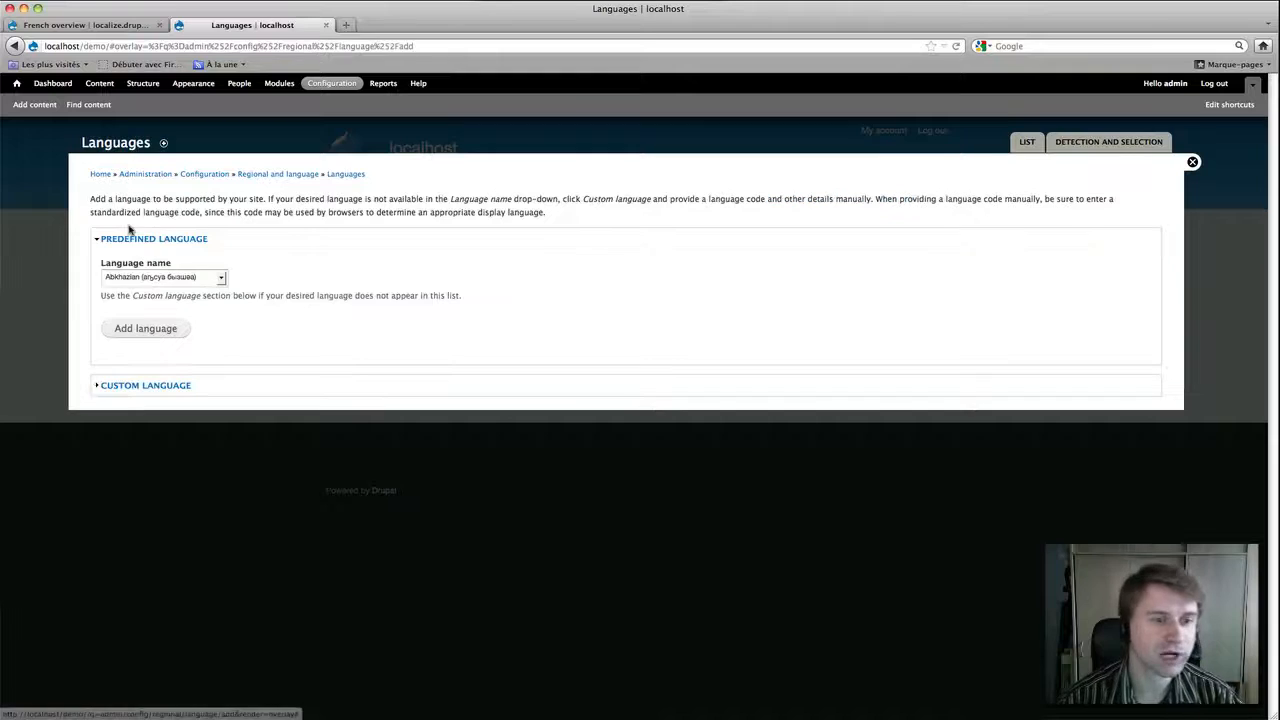
click(165, 279)
scroll(172, 340, down, 15)
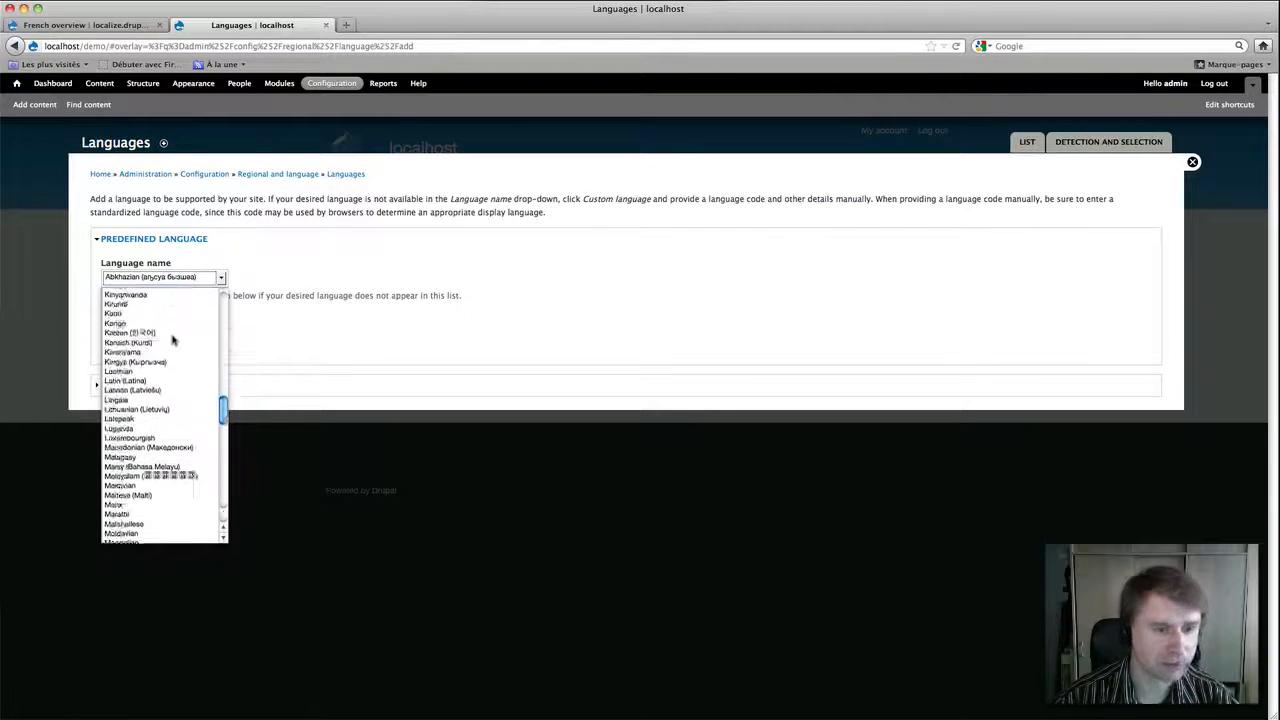
scroll(172, 340, up, 15)
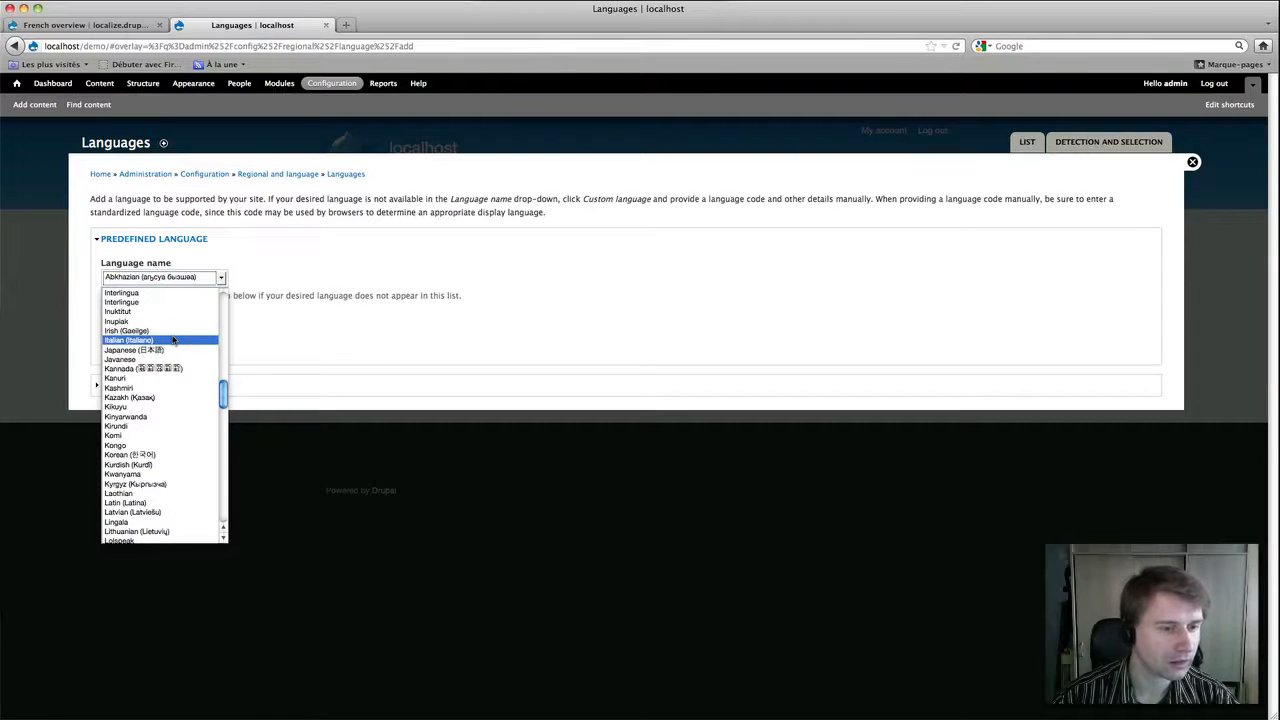
scroll(172, 340, up, 6)
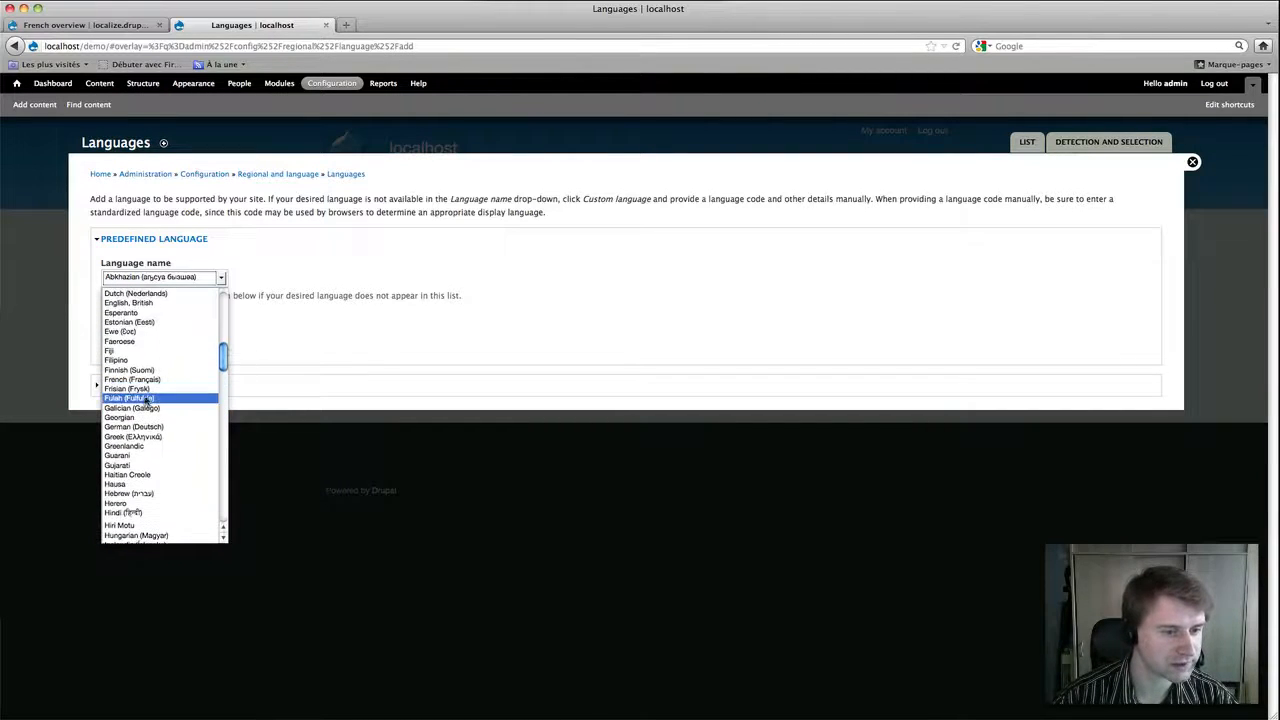
click(140, 379)
click(166, 329)
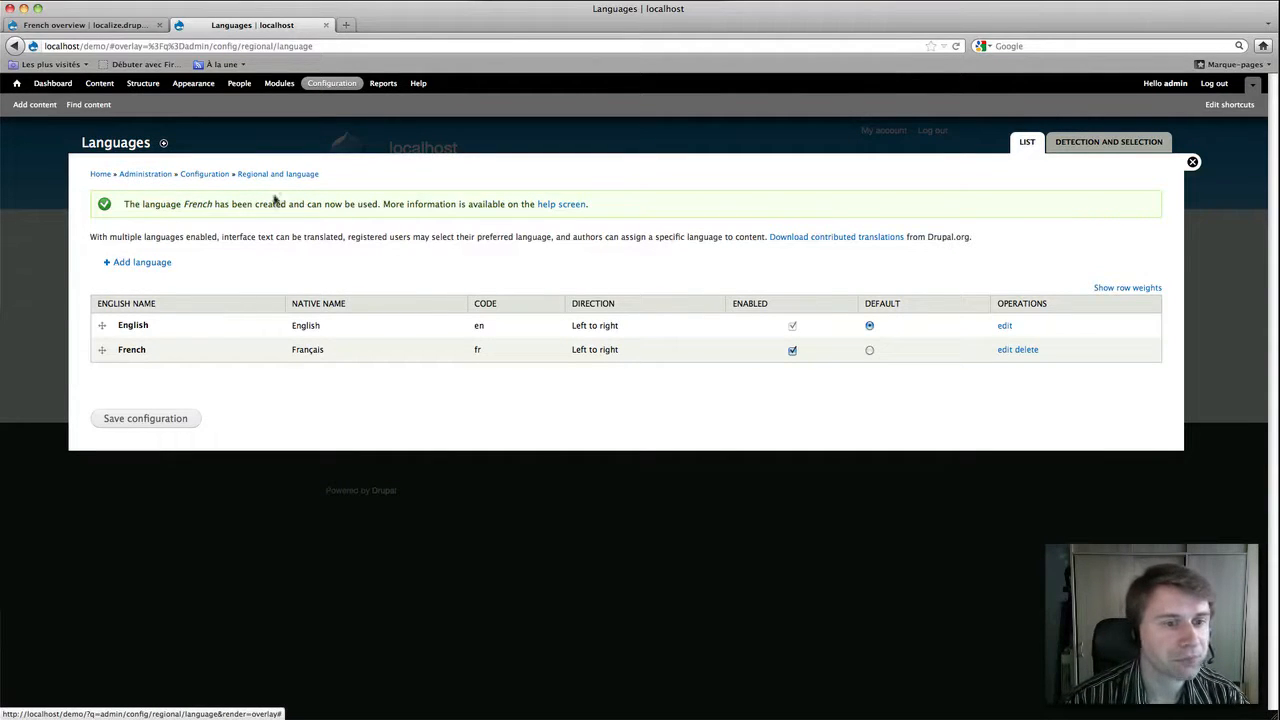
- Open the Translate interface settings and examine the French translation progress and the list of translatable strings
click(331, 86)
scroll(476, 392, down, 5)
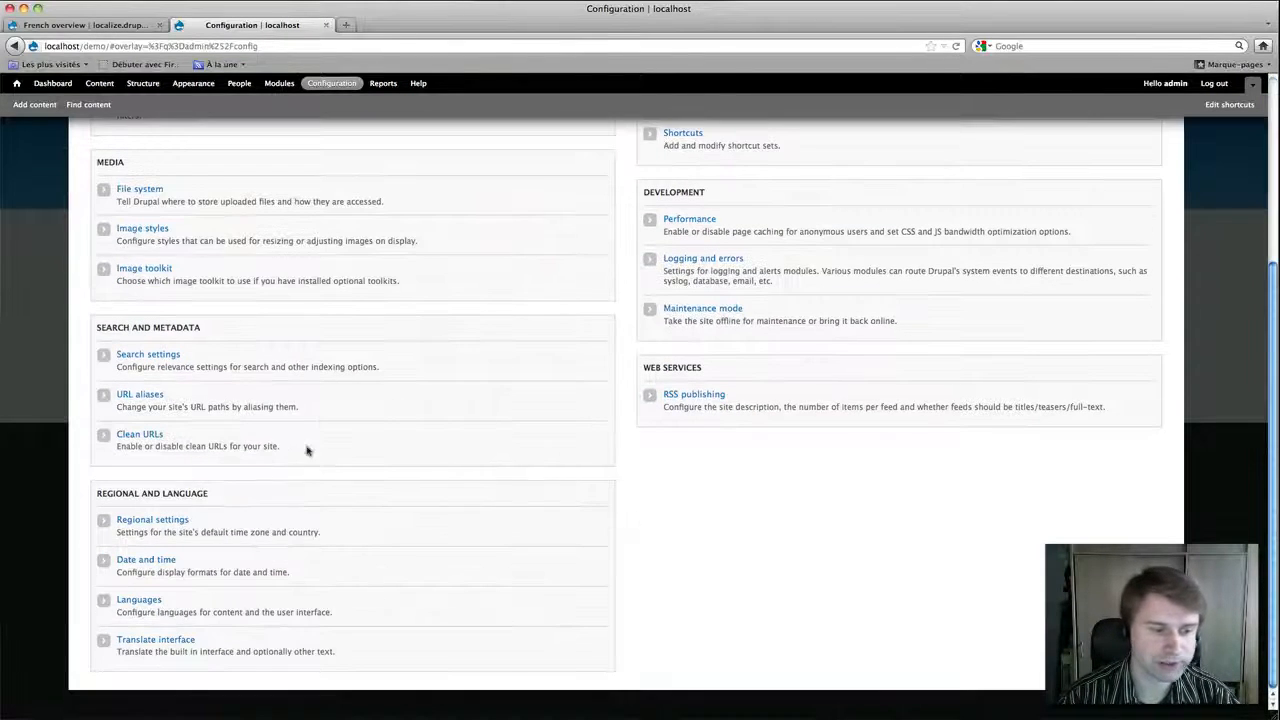
click(157, 645)
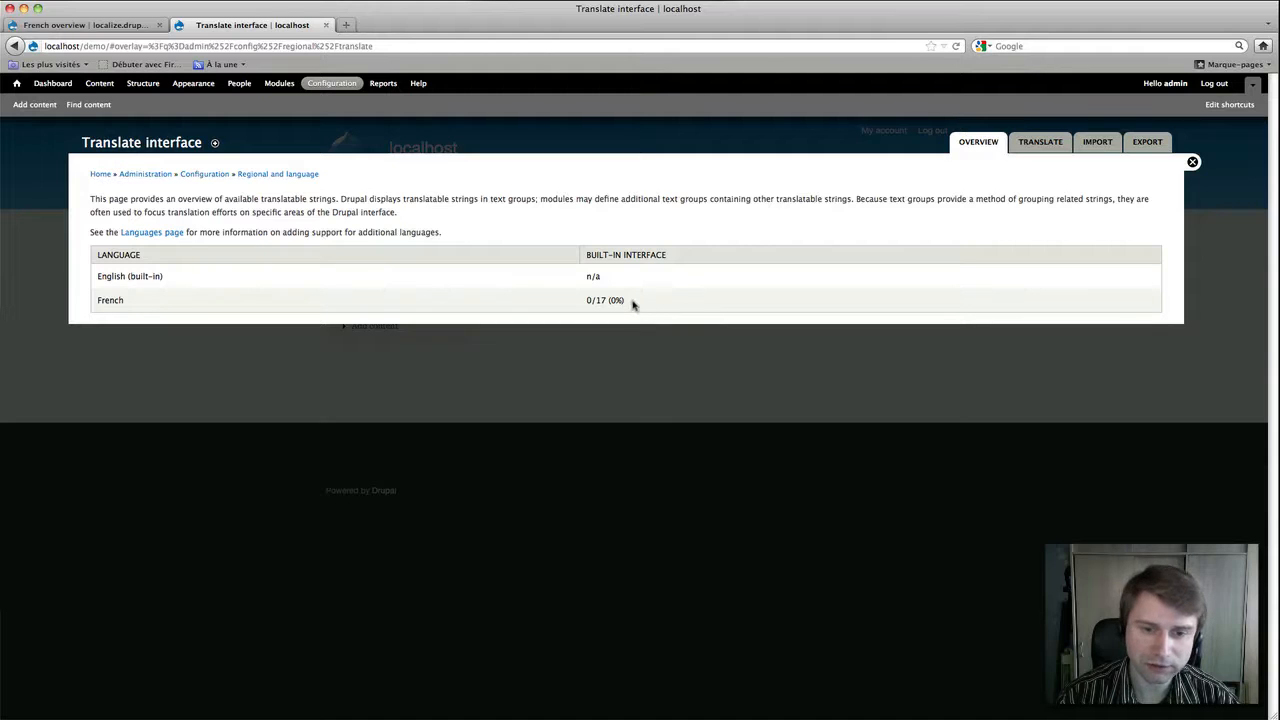
drag(628, 300, 608, 301)
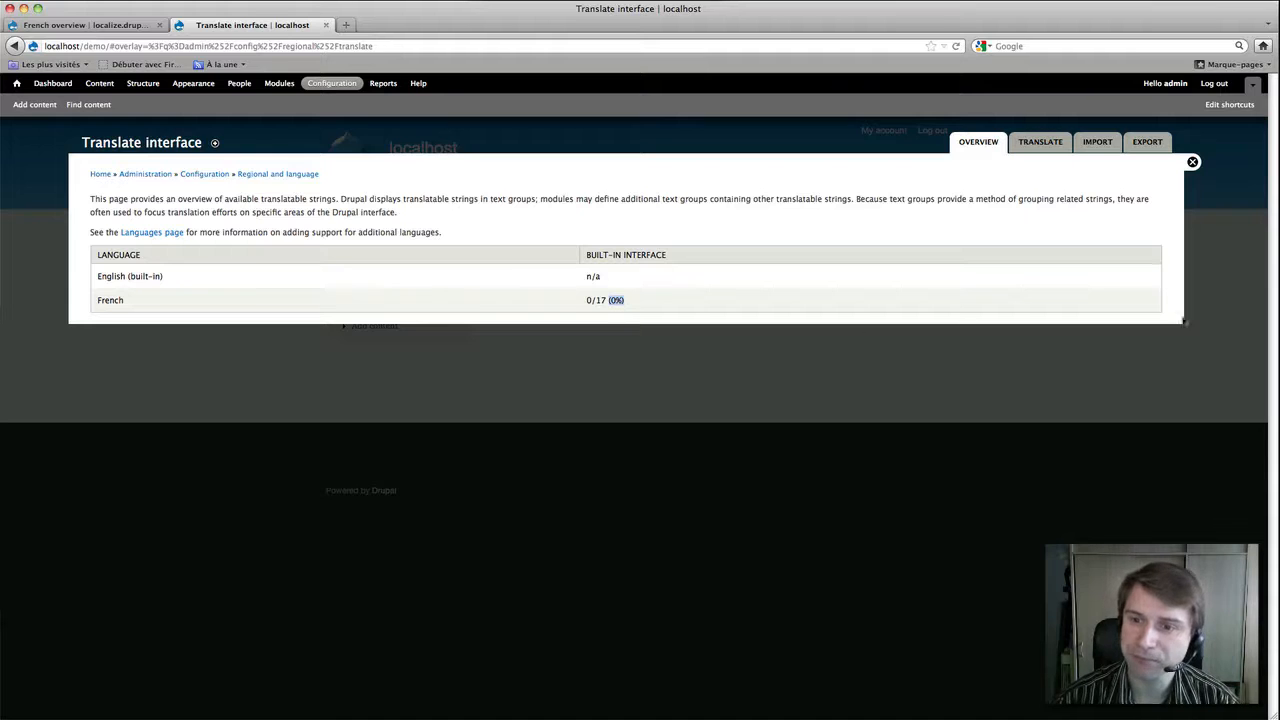
click(1052, 142)
scroll(872, 304, down, 3)
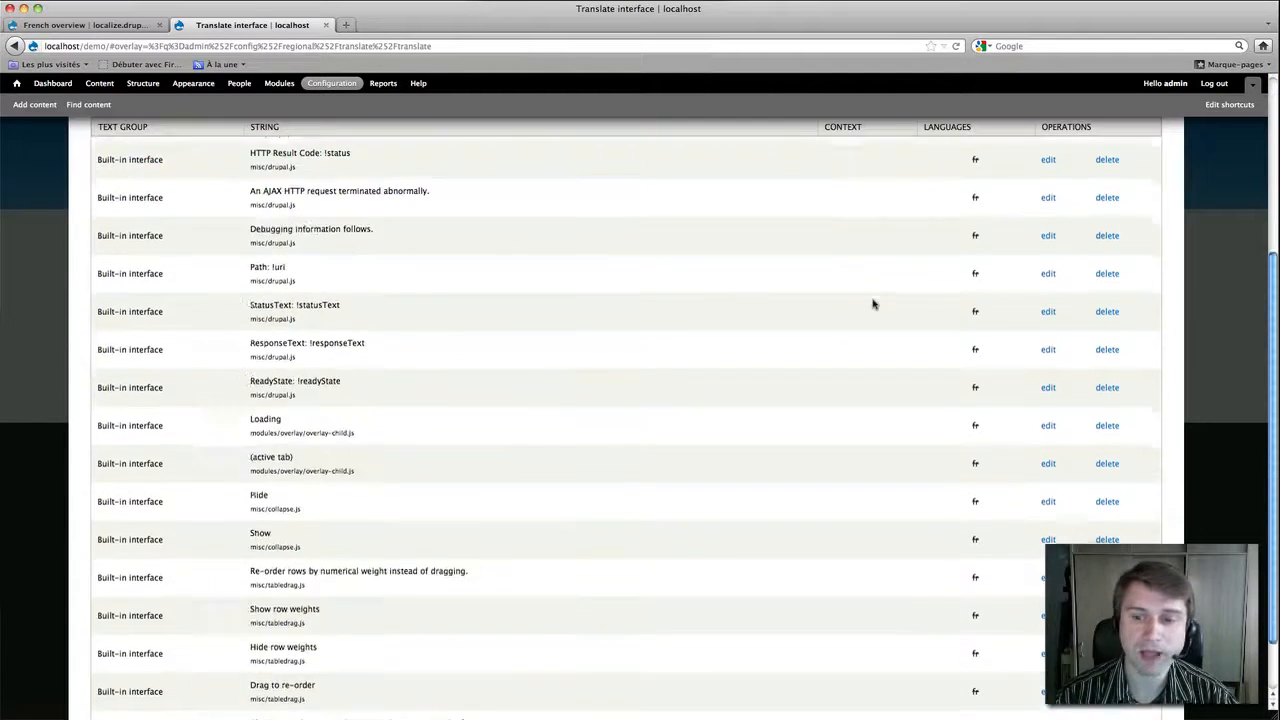
scroll(874, 303, up, 5)
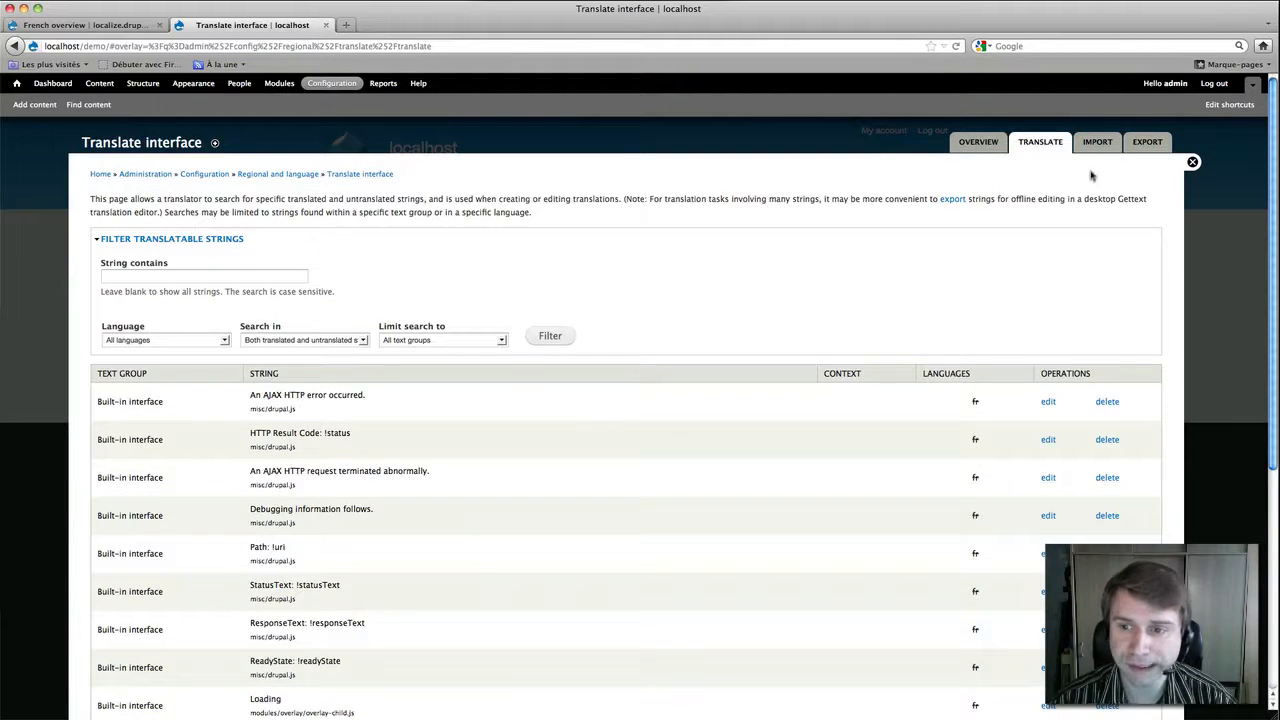
- Import the downloaded drupal-7.11.fr.po file into French for the built-in interface, keeping existing strings
click(1106, 143)
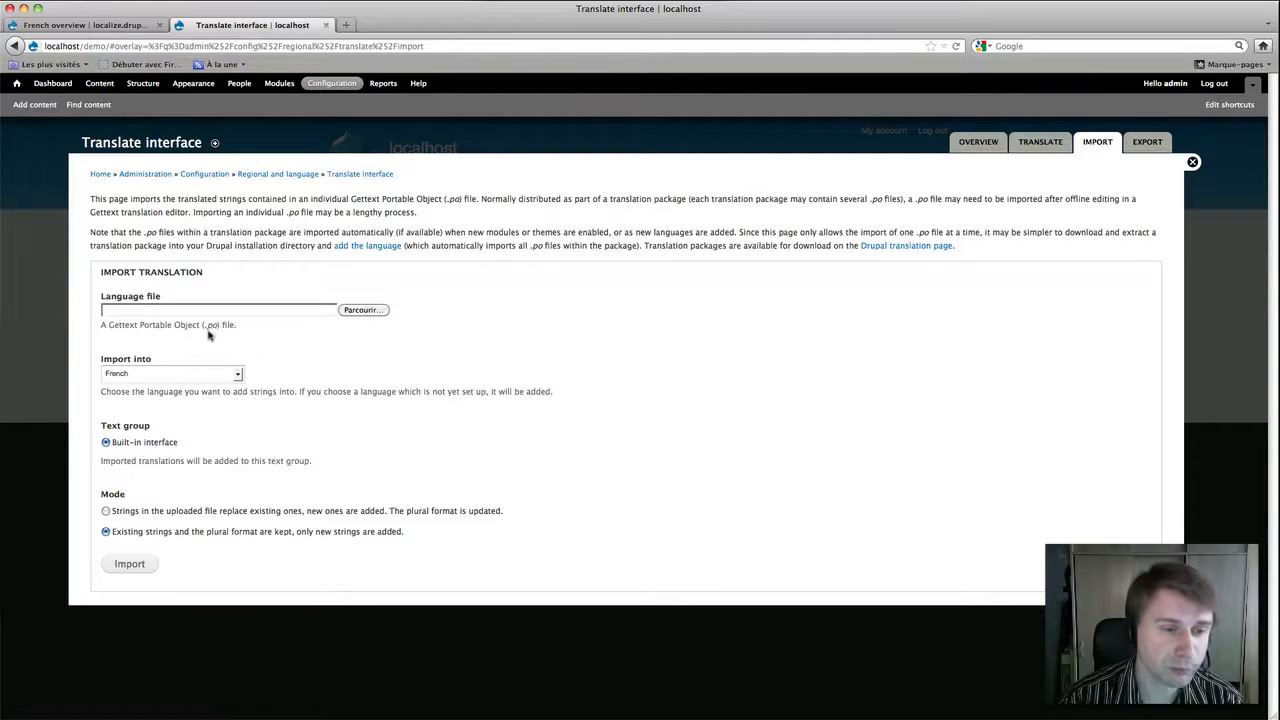
drag(240, 328, 100, 327)
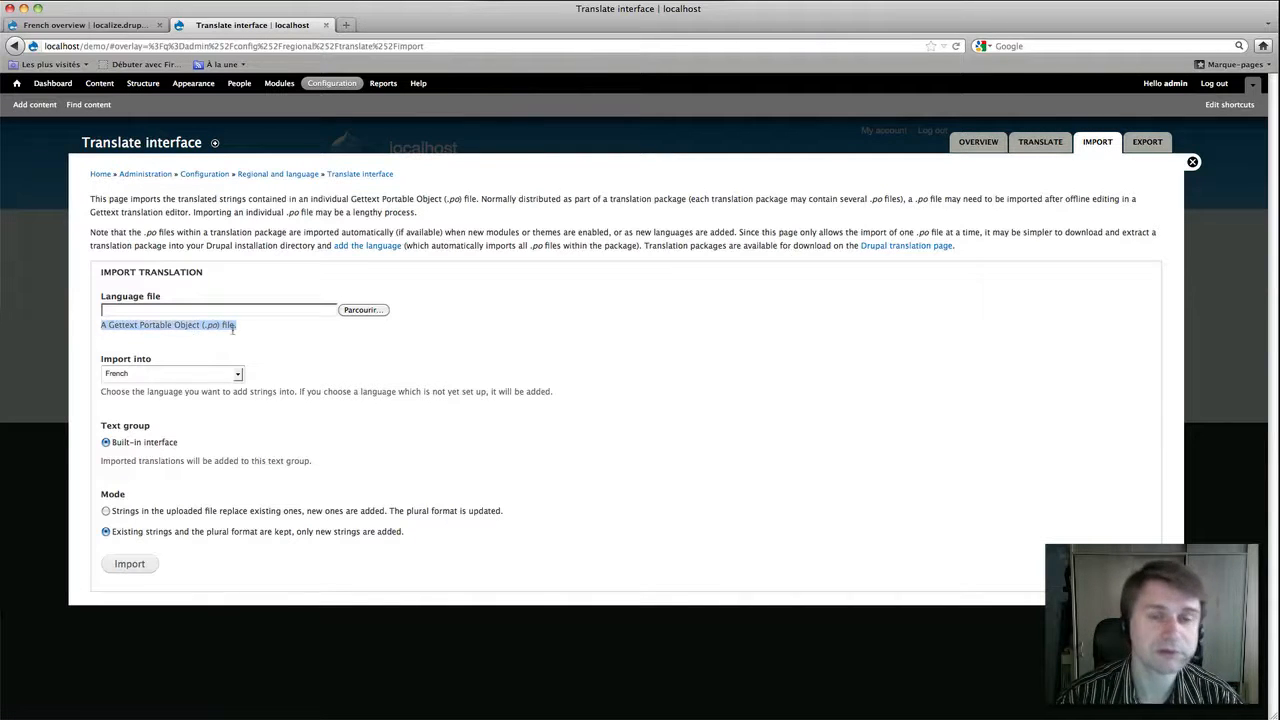
key(super+Tab)
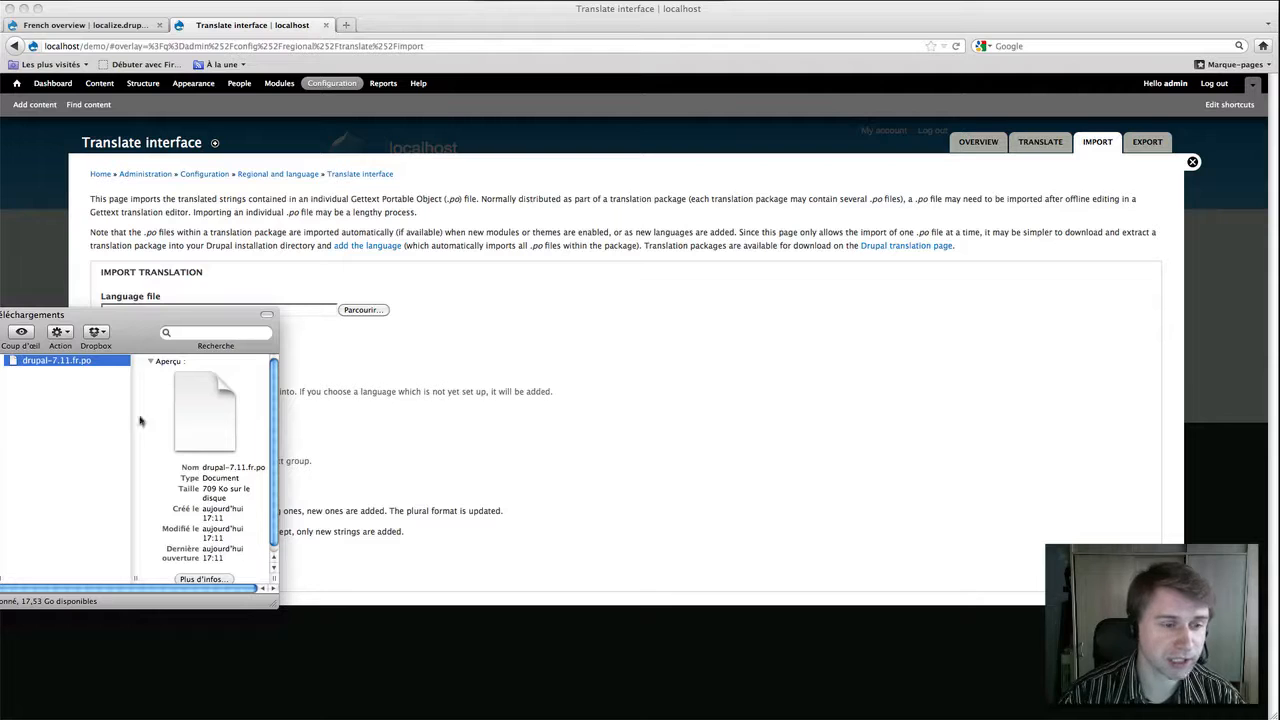
drag(57, 361, 290, 311)
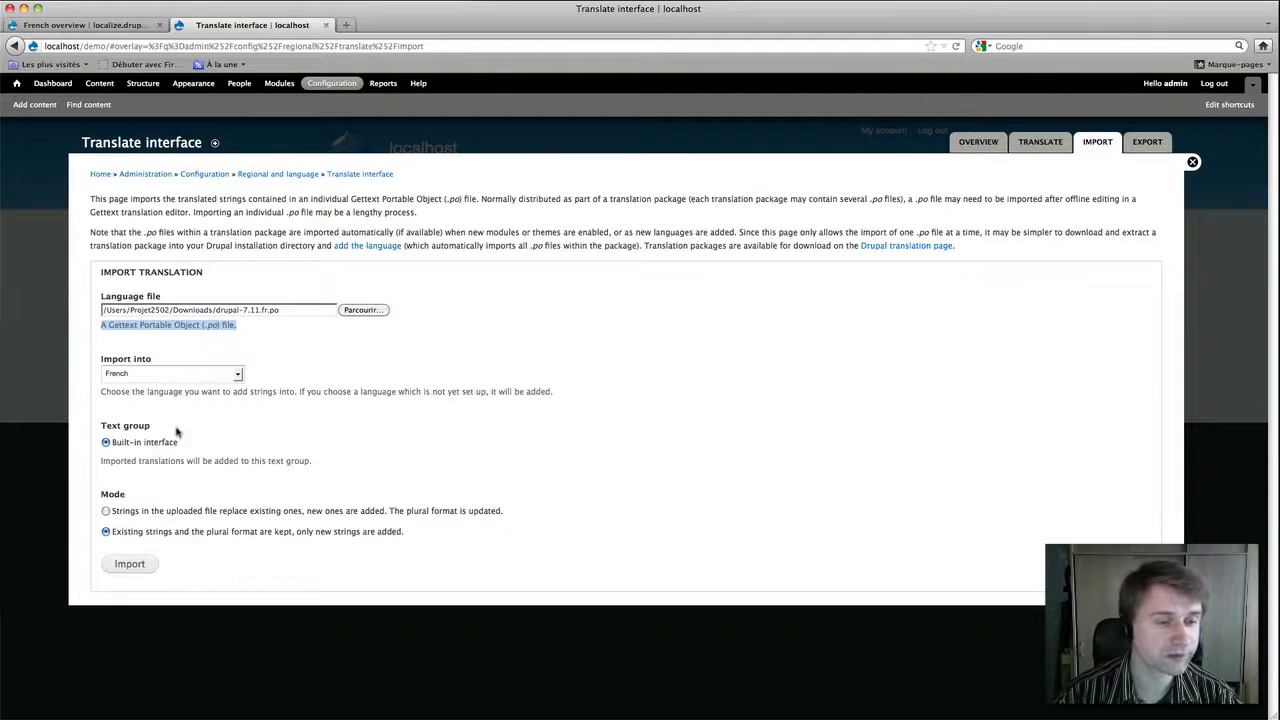
click(148, 564)
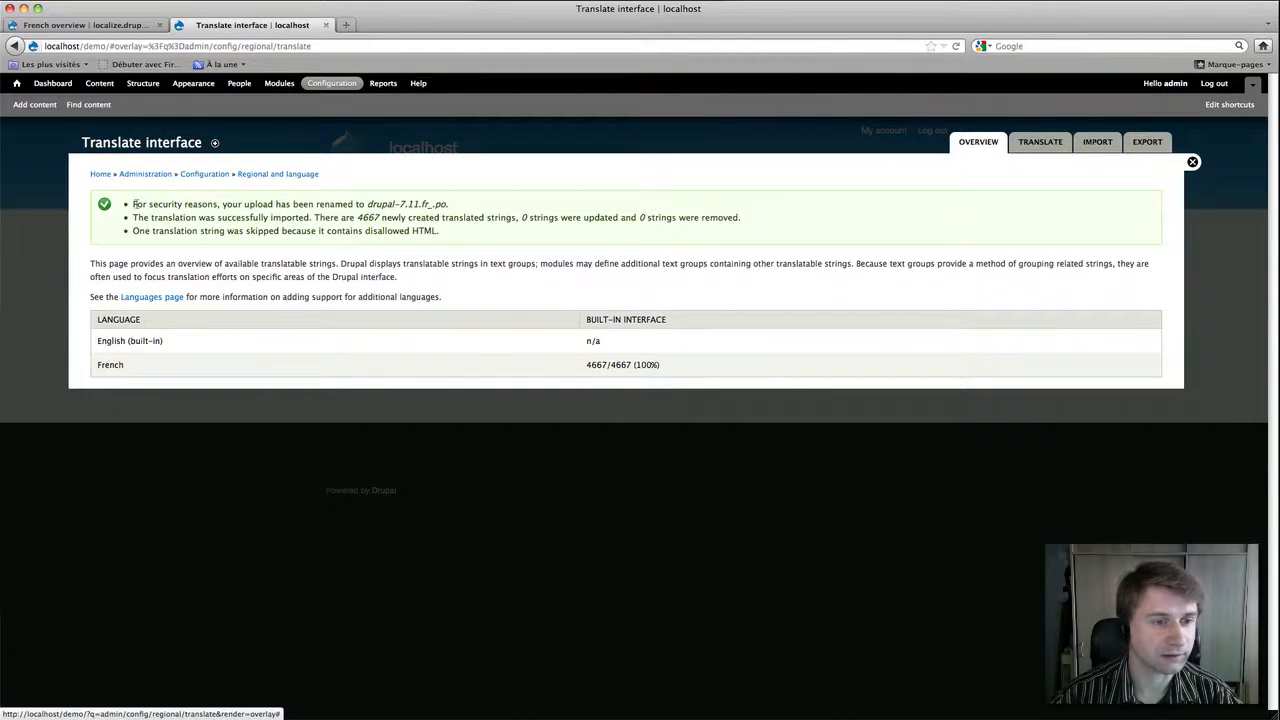
- Review the import messages and the French completion figures in the interface translation overview
drag(134, 204, 473, 203)
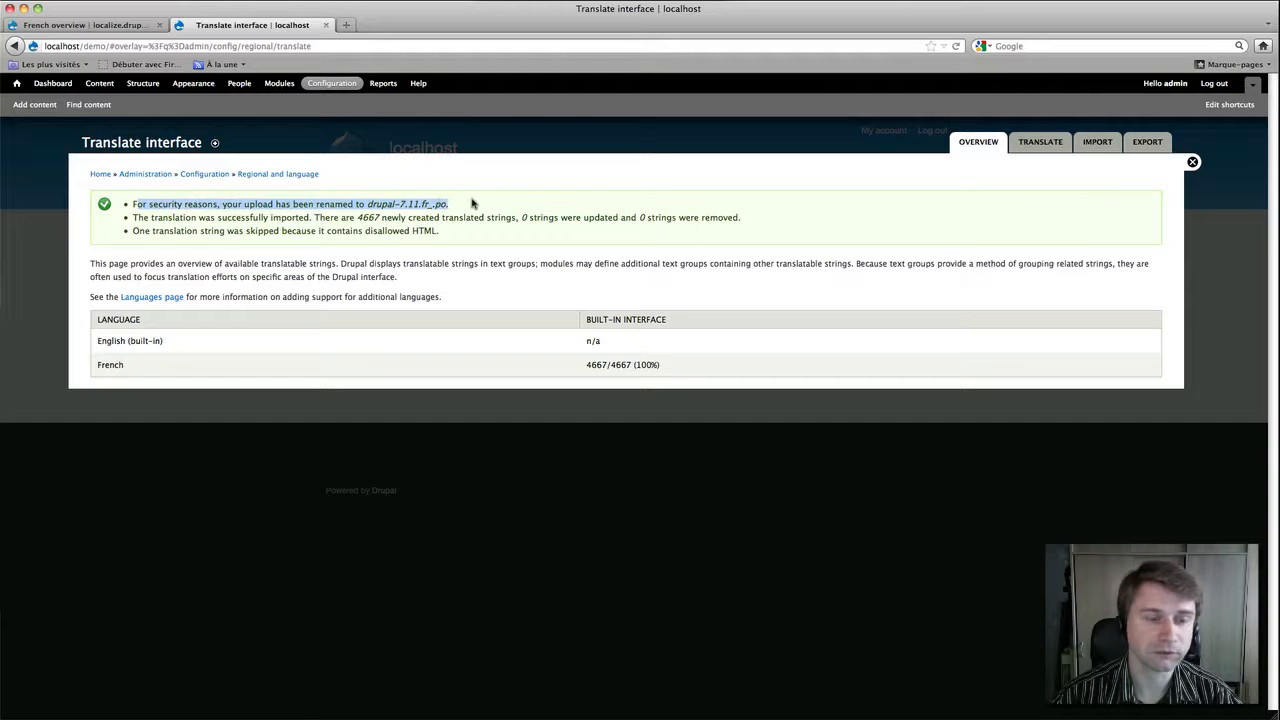
drag(170, 217, 356, 217)
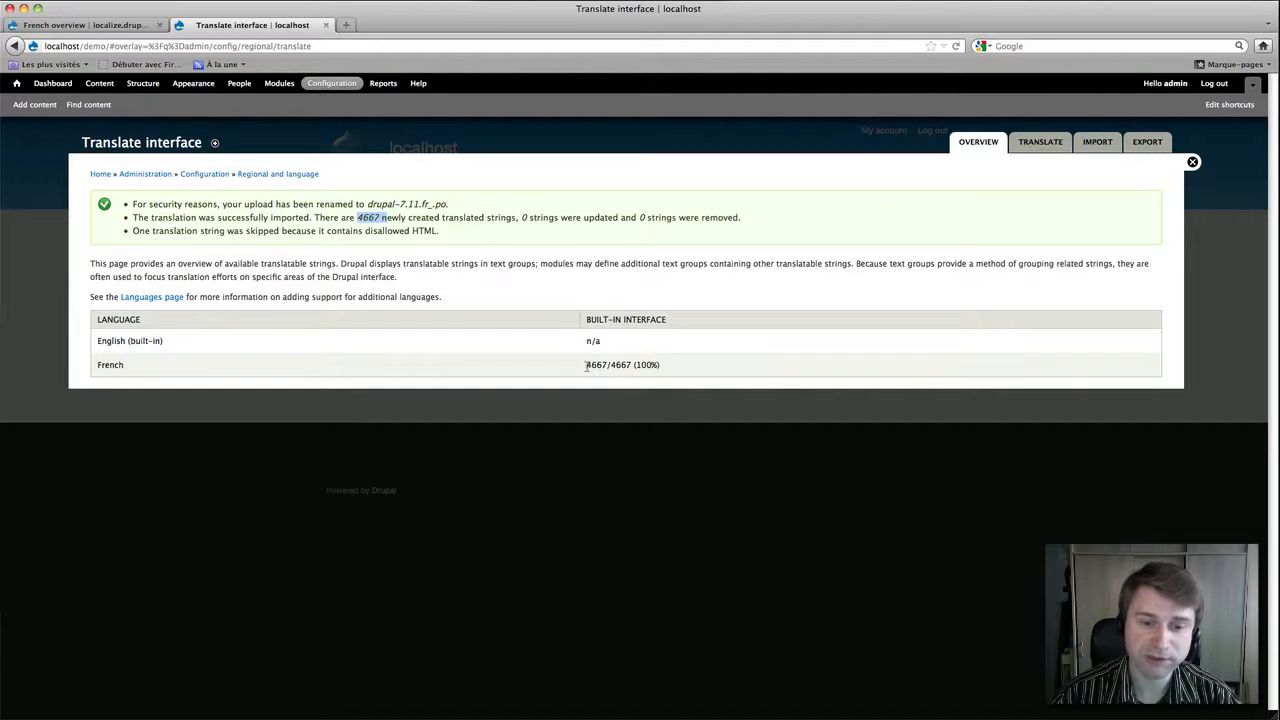
drag(587, 366, 633, 366)
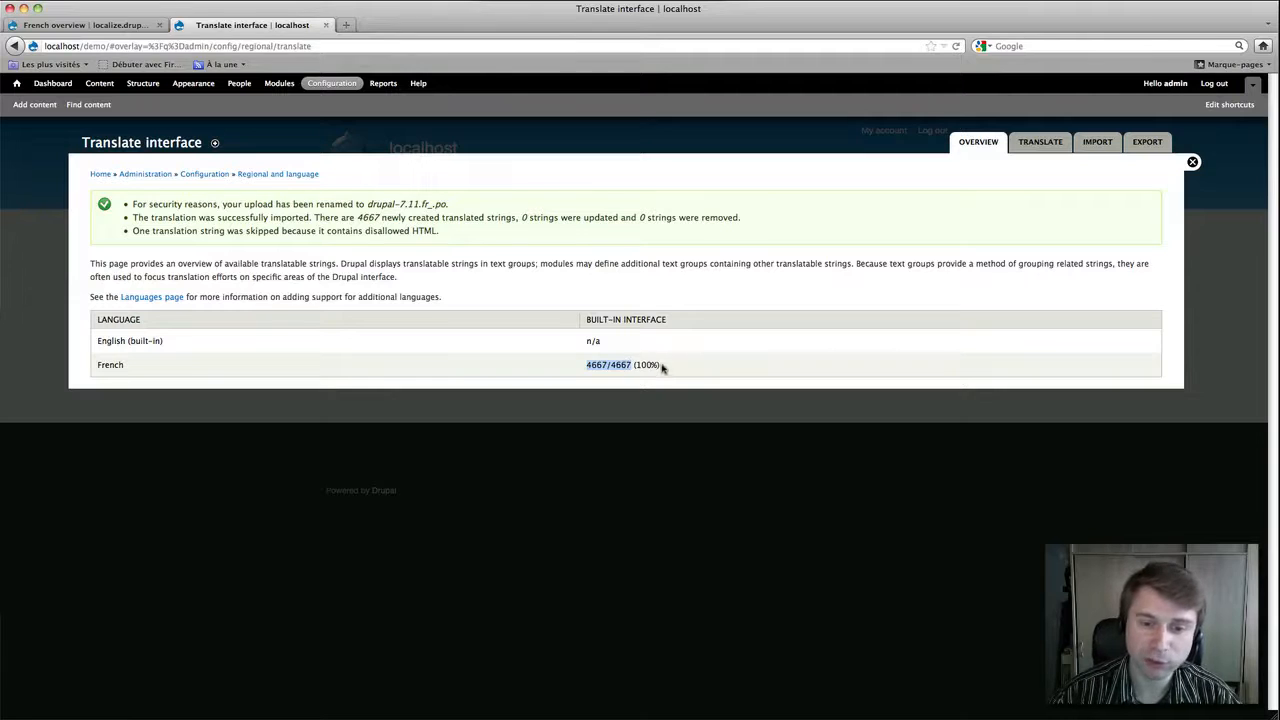
drag(663, 368, 631, 370)
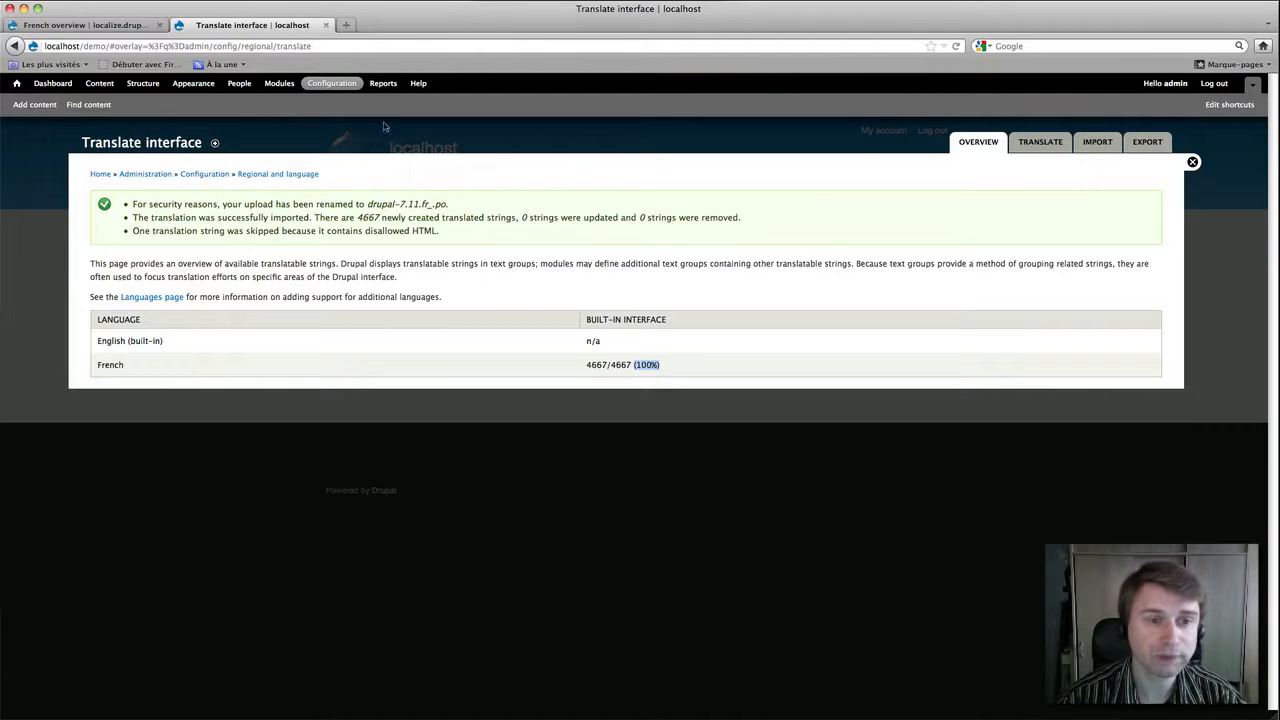
- Make French the default language in the Languages settings and save the configuration
click(322, 85)
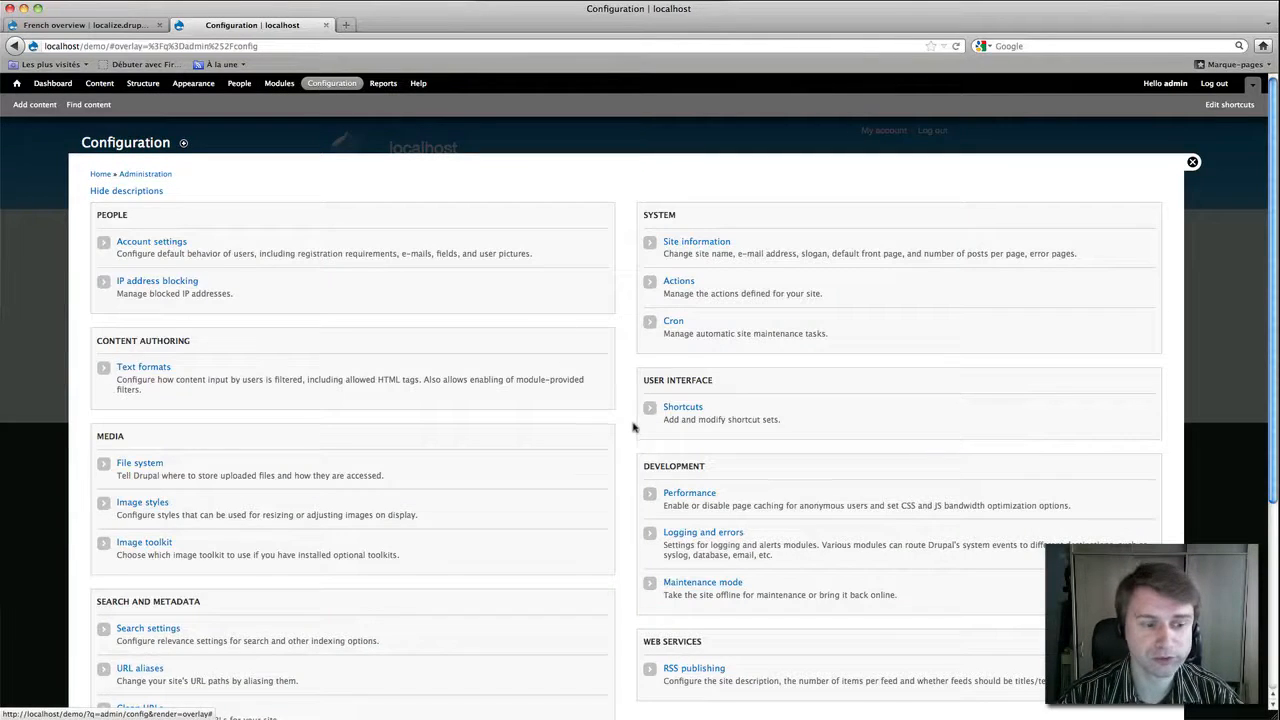
scroll(634, 423, down, 5)
click(138, 600)
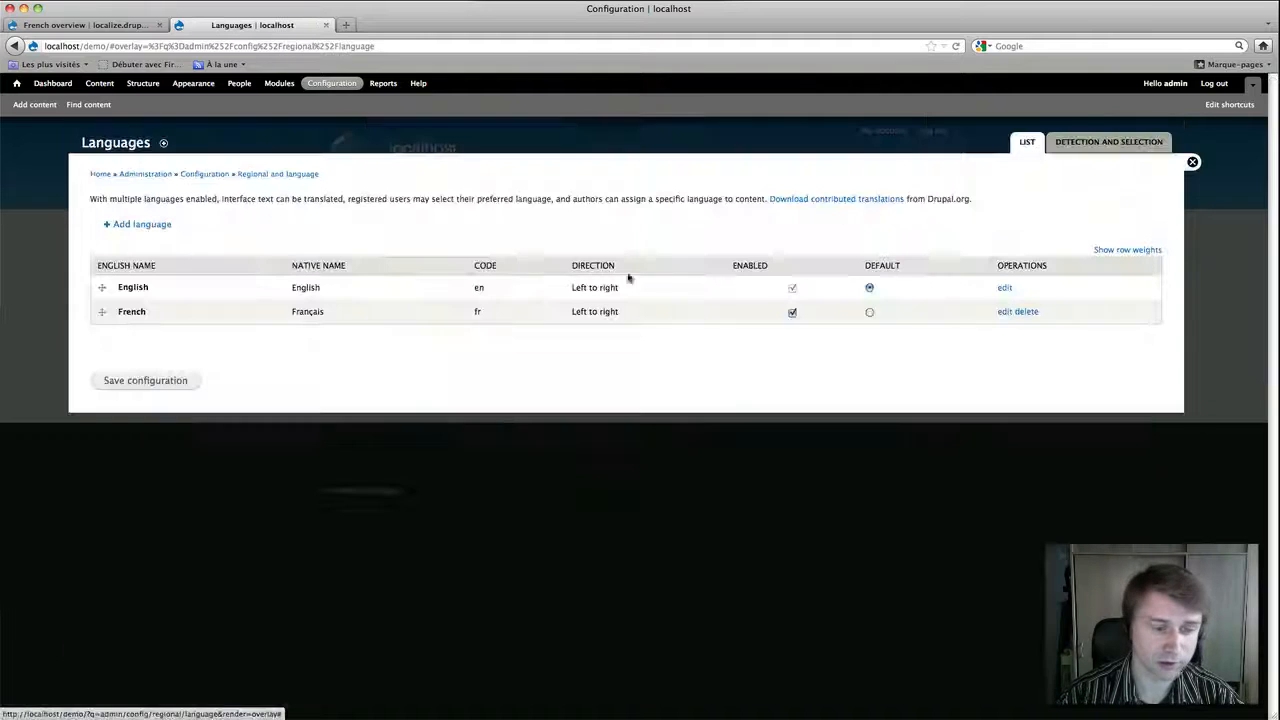
click(870, 313)
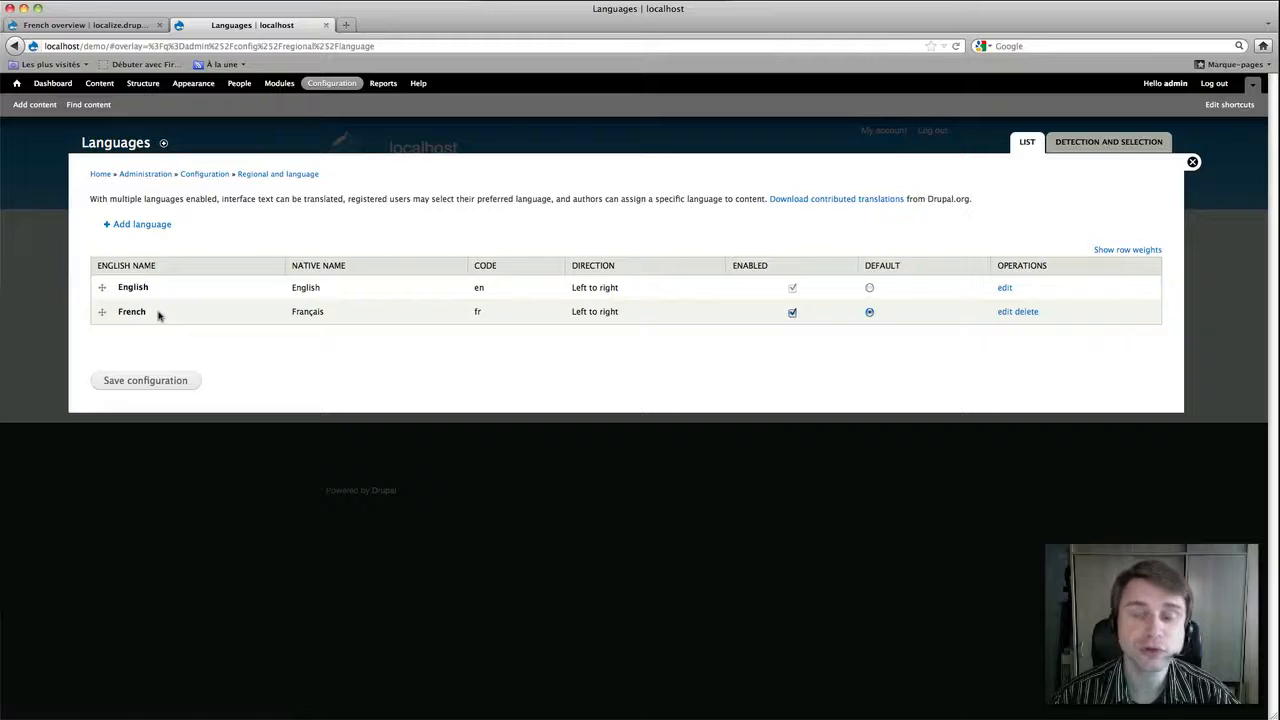
click(165, 380)
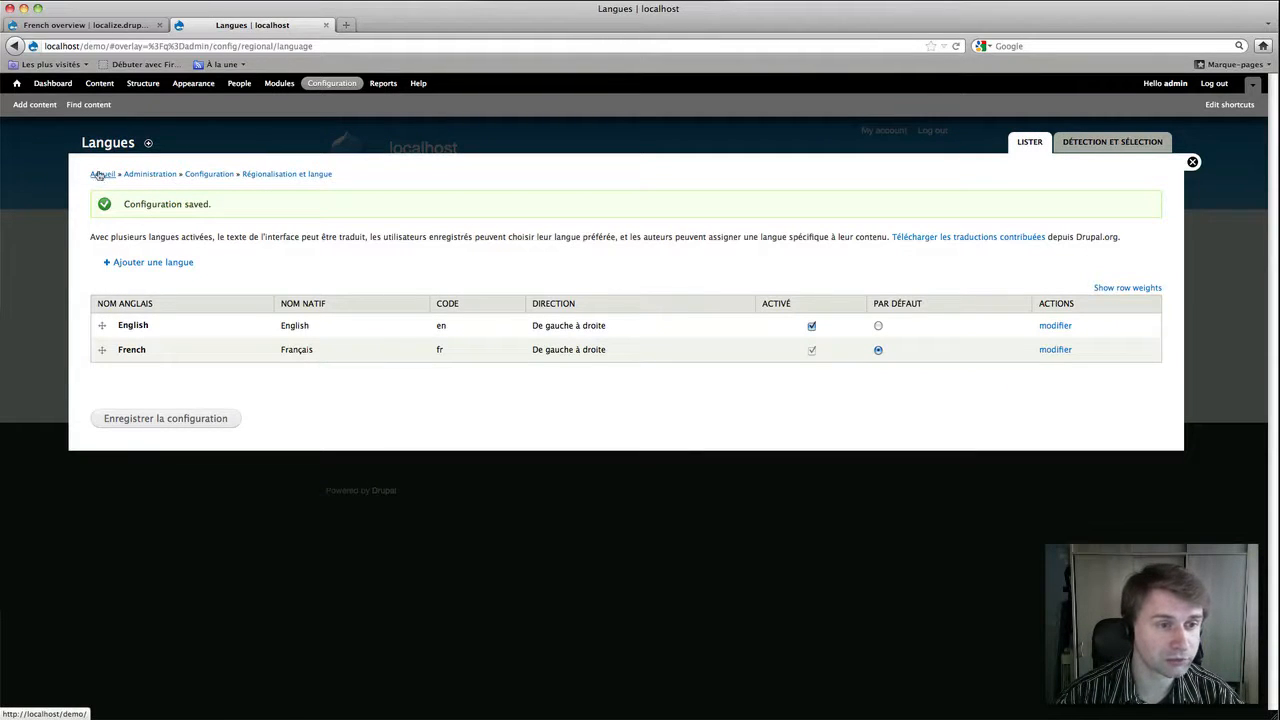
- Check the French translation of the breadcrumb on the Languages page and of all sections on the configuration page
drag(84, 174, 340, 174)
click(367, 174)
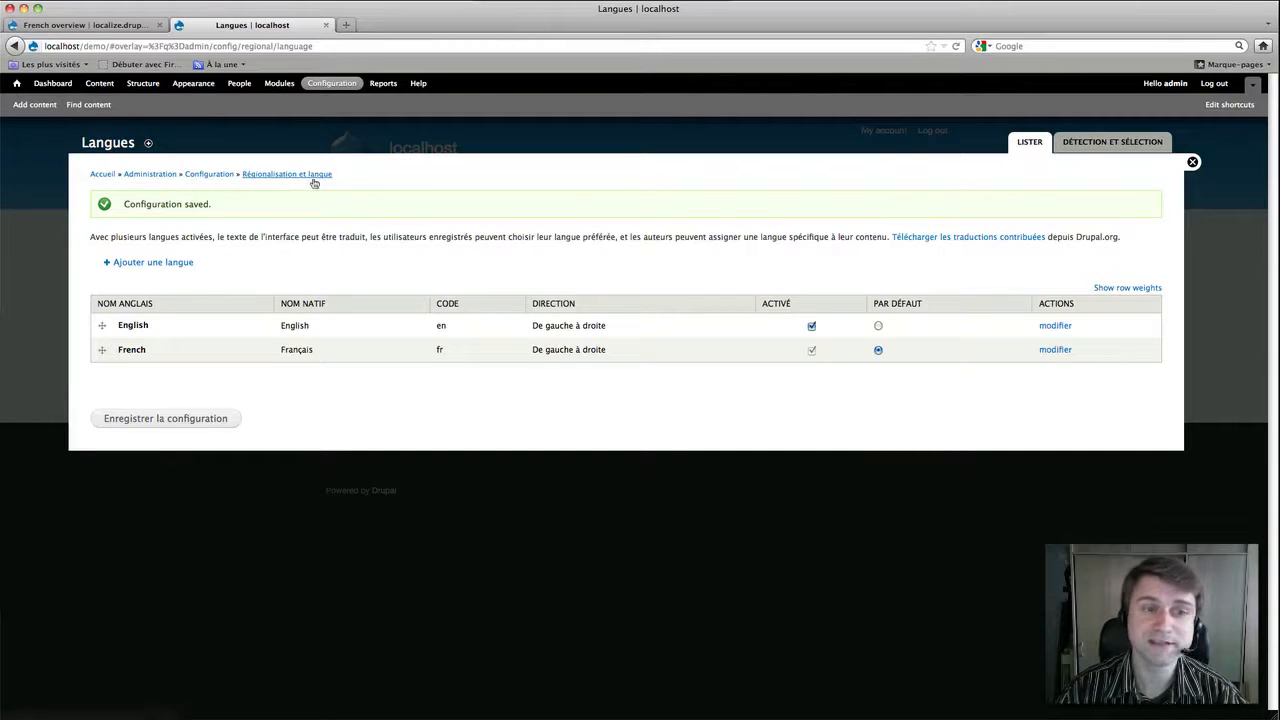
click(329, 85)
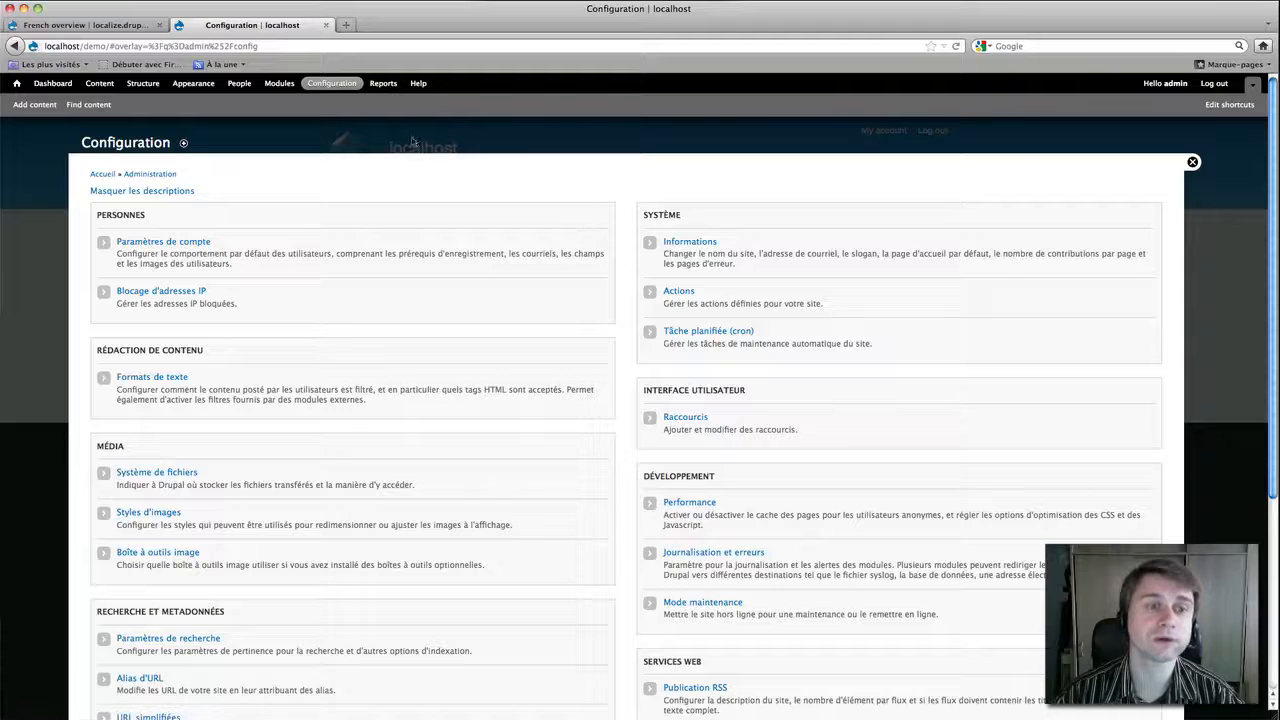
scroll(857, 279, down, 1)
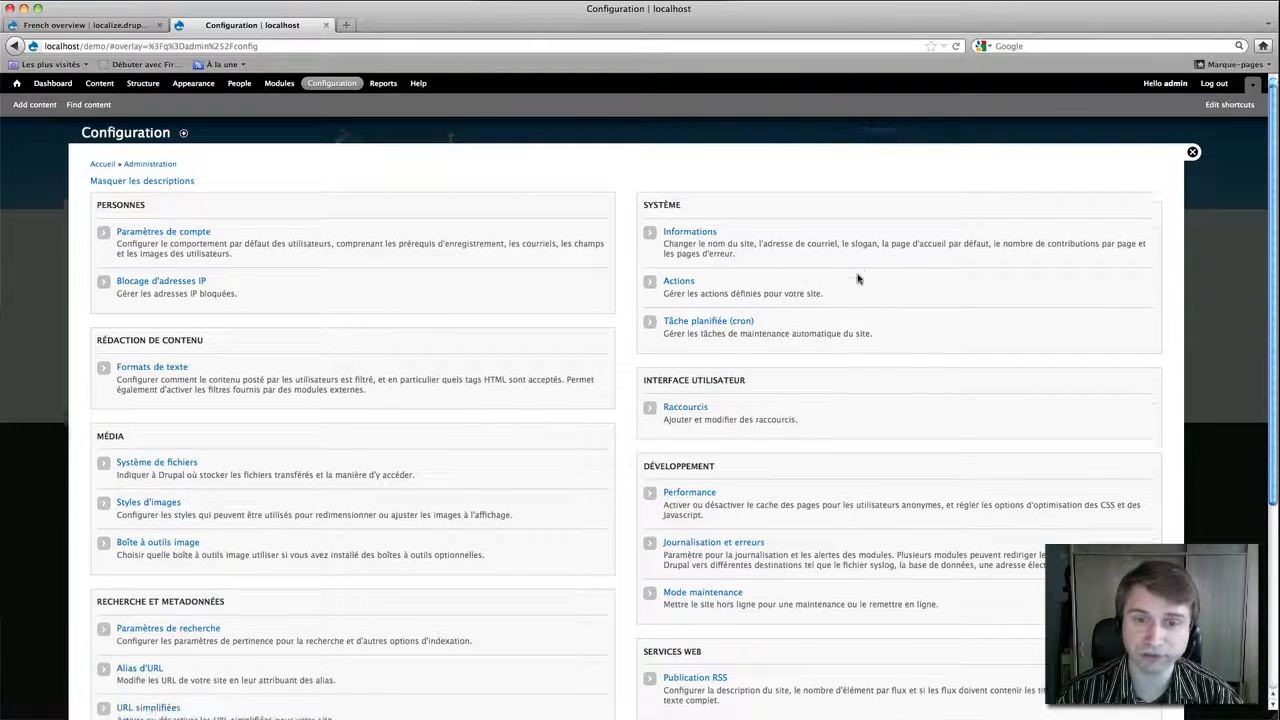
scroll(857, 279, down, 5)
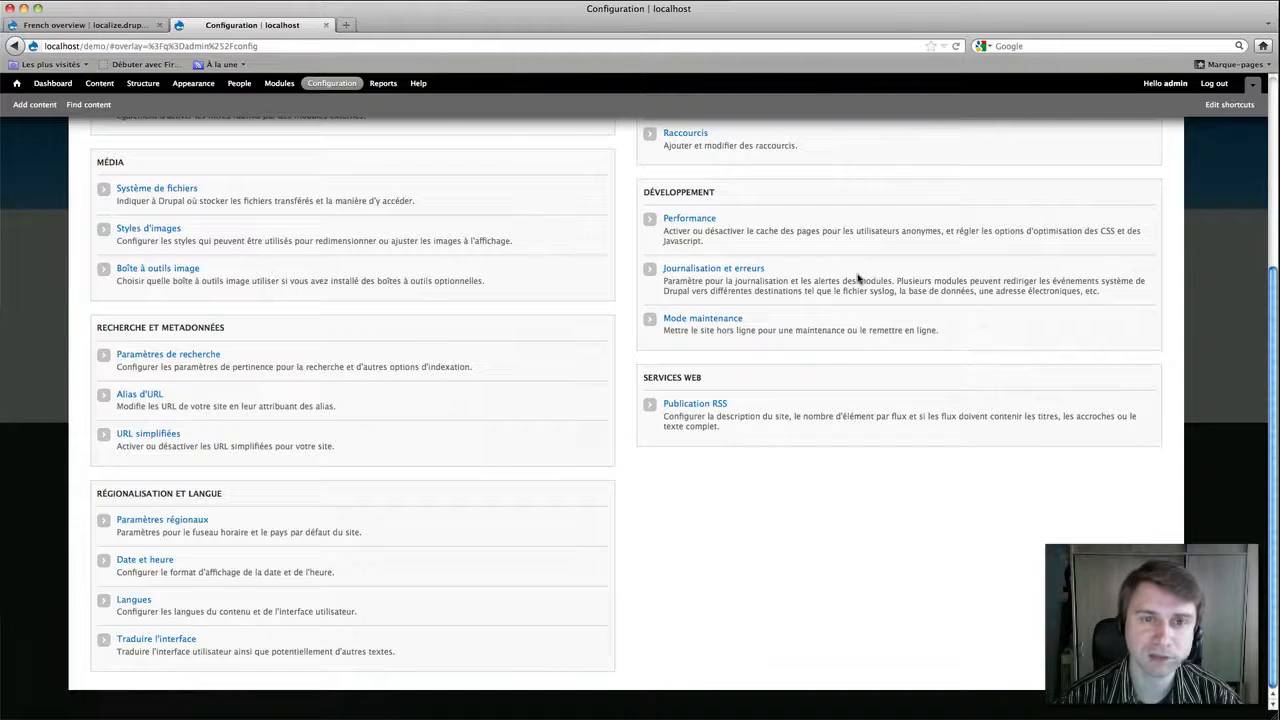
scroll(526, 292, up, 5)
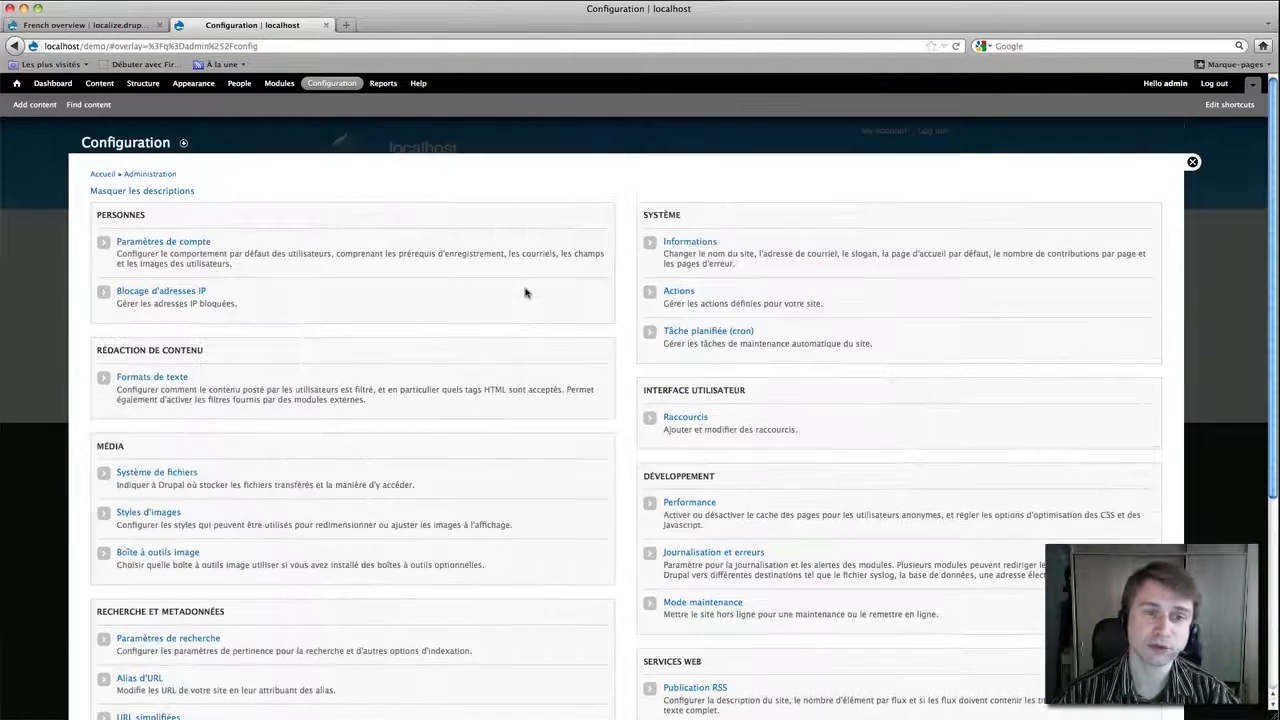